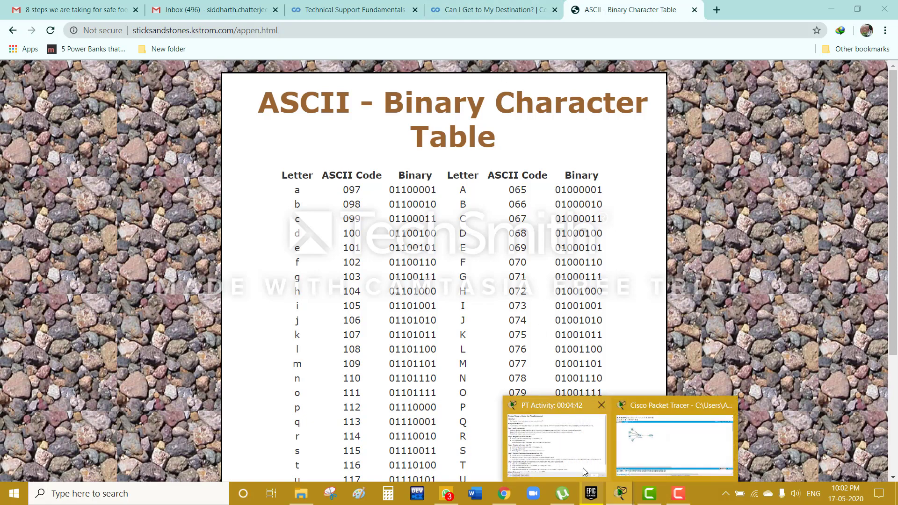
Step: Bring Packet Tracer forward and show the 'Using the Ping Command' activity instructions
mouse_move(582, 467)
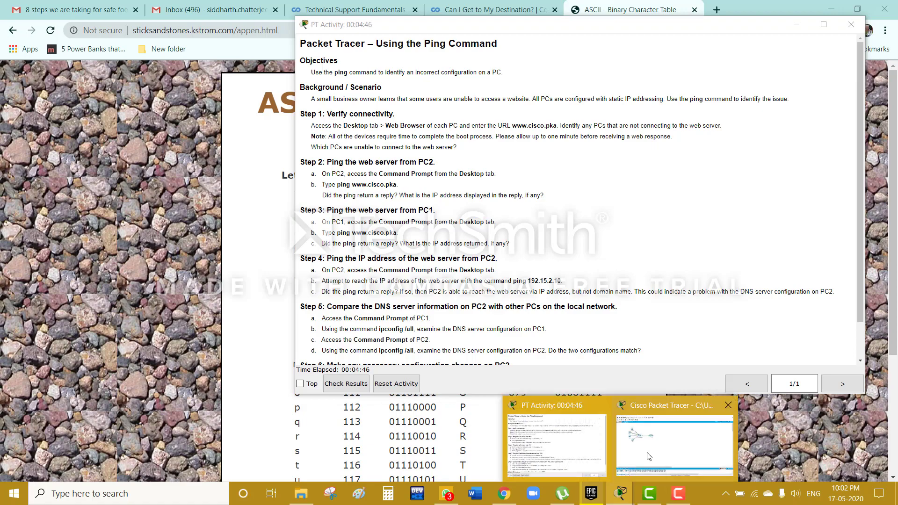
click(649, 456)
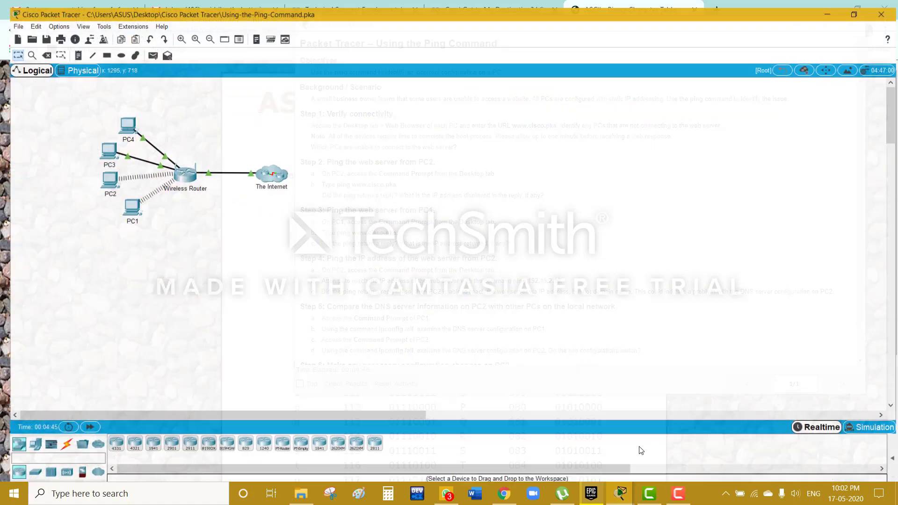
mouse_move(625, 494)
click(586, 455)
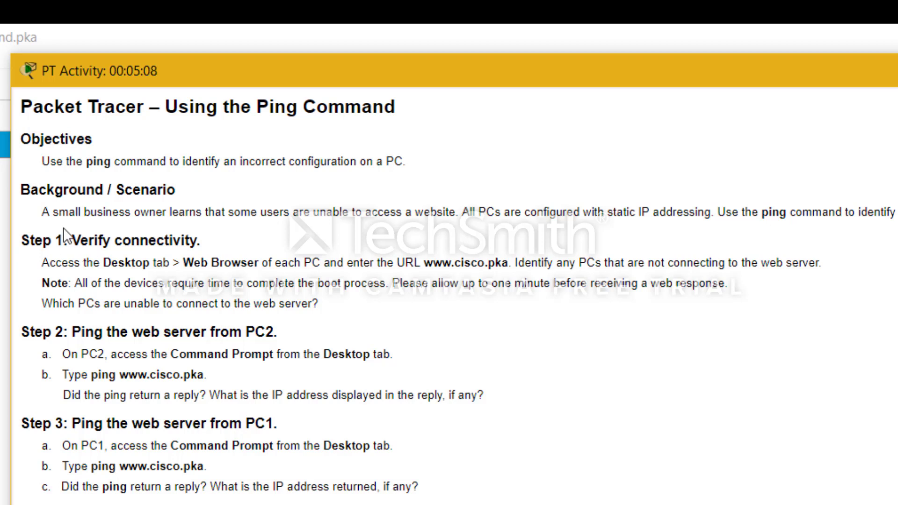
drag(43, 212, 441, 212)
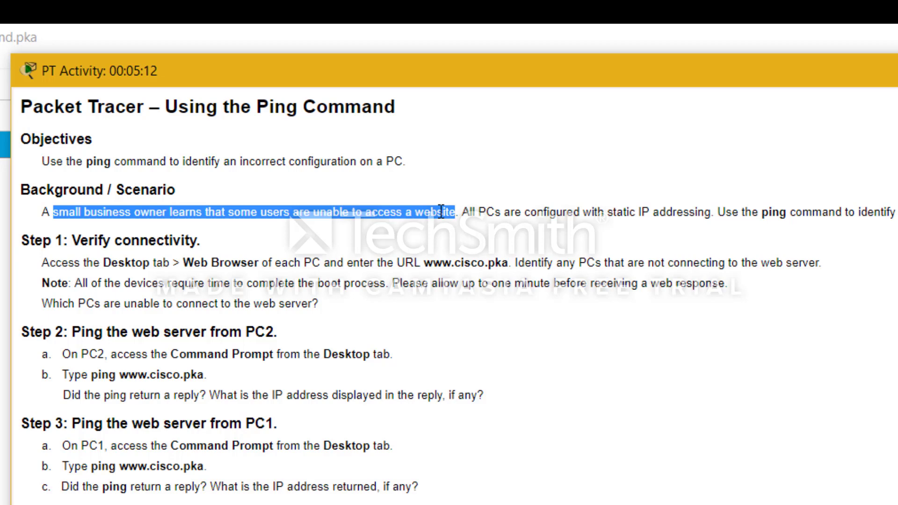
click(471, 209)
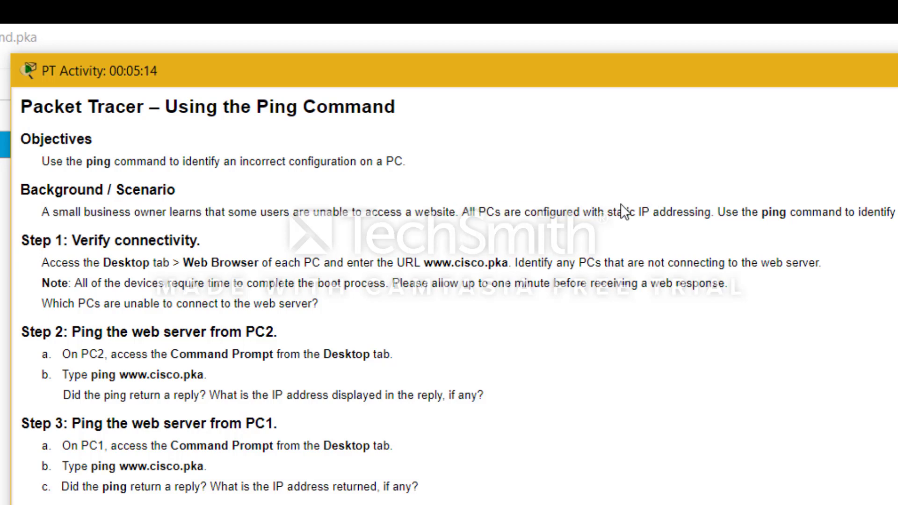
drag(627, 212, 665, 209)
click(681, 209)
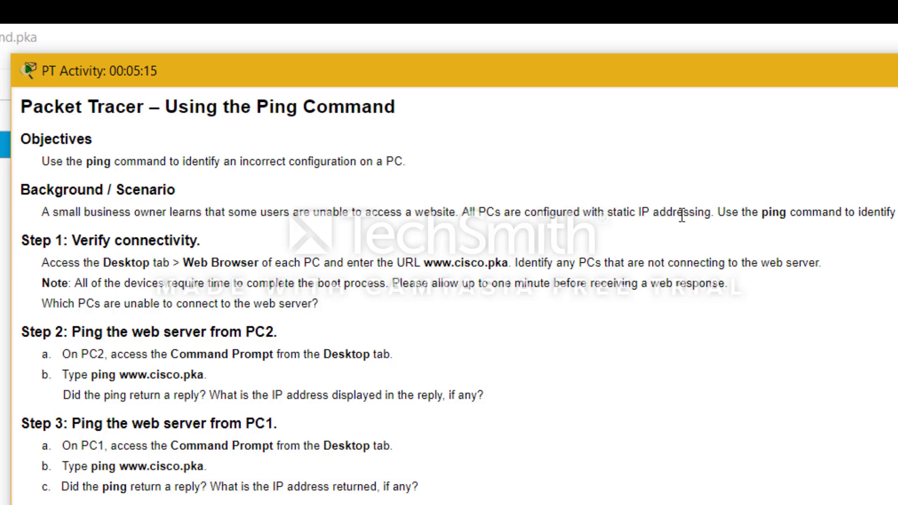
double_click(606, 213)
click(607, 213)
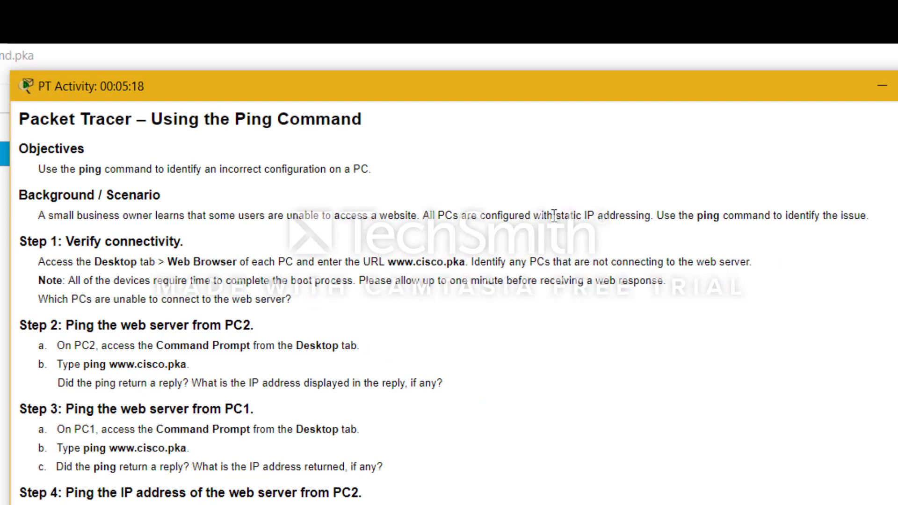
click(553, 215)
drag(687, 215, 707, 216)
click(747, 224)
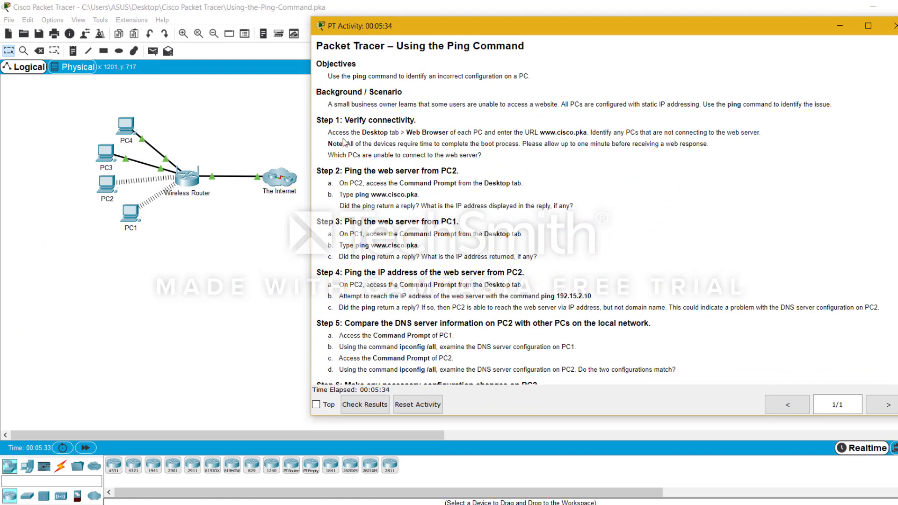
Step: Open PC1's Desktop and launch its Web Browser
click(131, 215)
drag(394, 106, 152, 107)
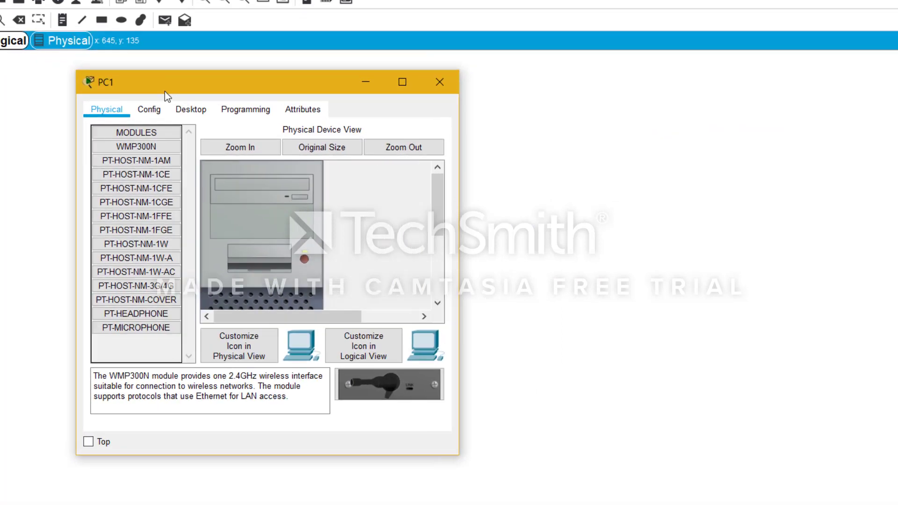
click(202, 111)
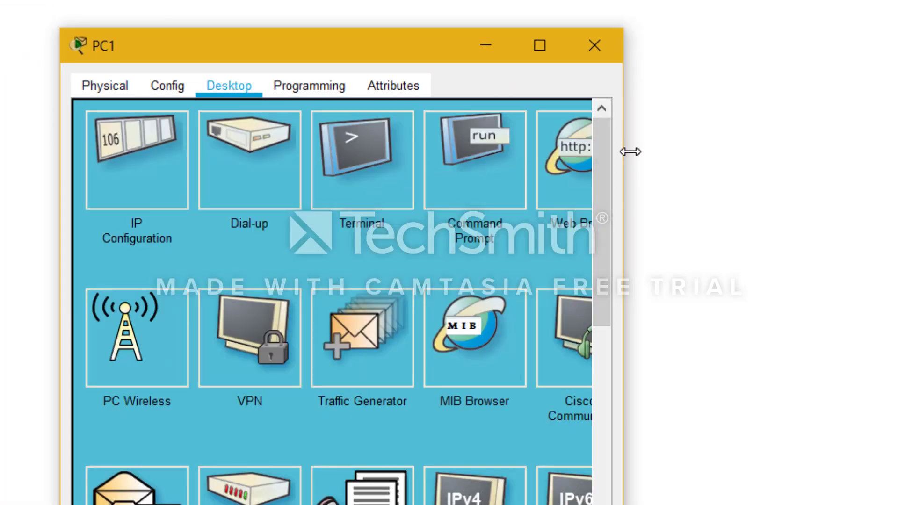
drag(629, 150, 732, 150)
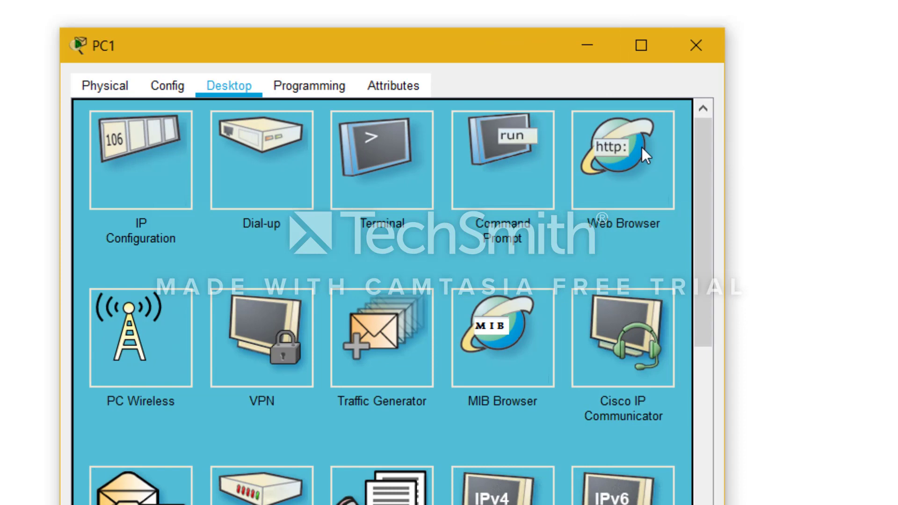
click(642, 148)
drag(413, 35, 412, 37)
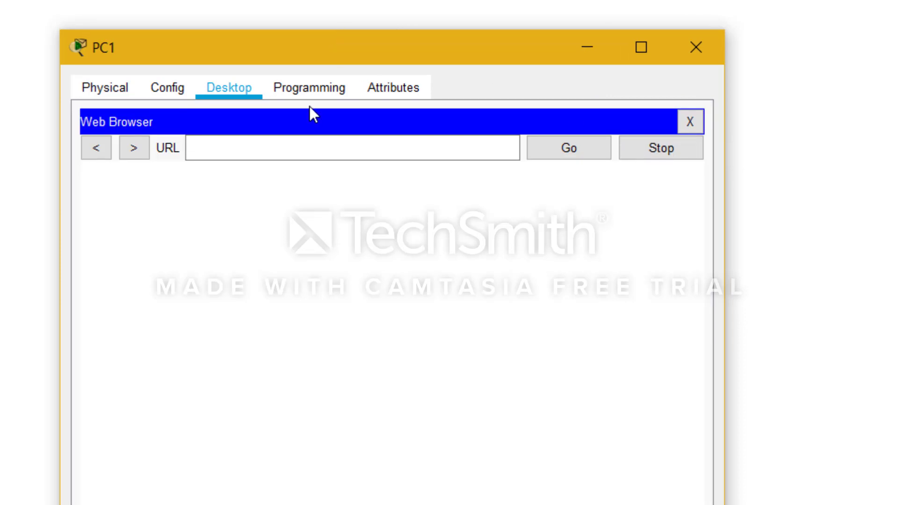
click(254, 155)
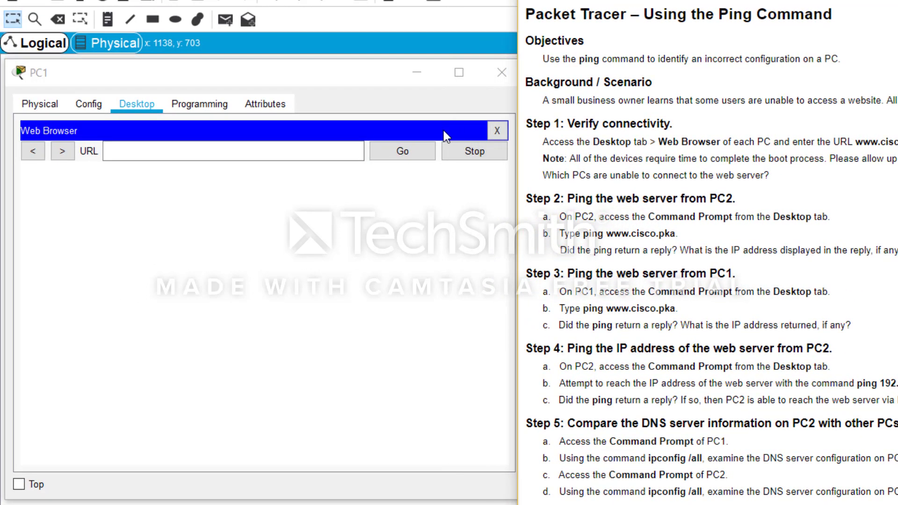
click(173, 153)
text(www)
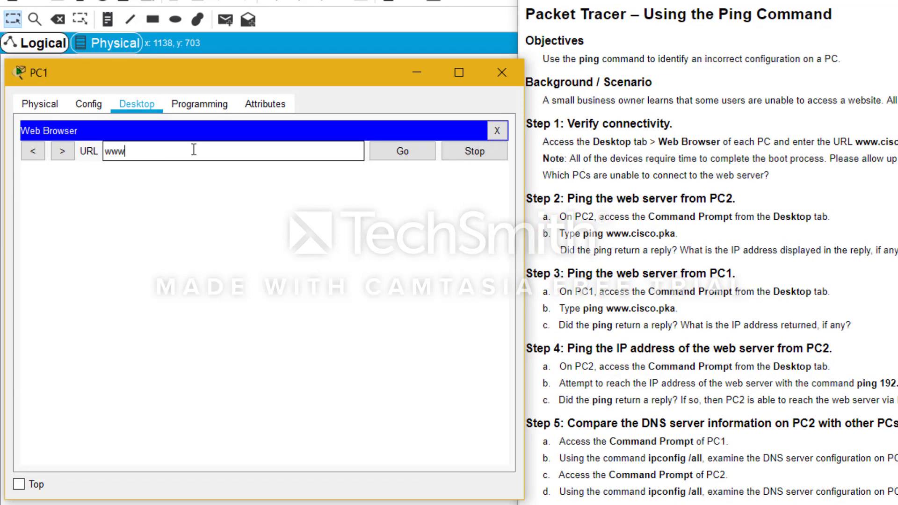
text(.cisco.pka)
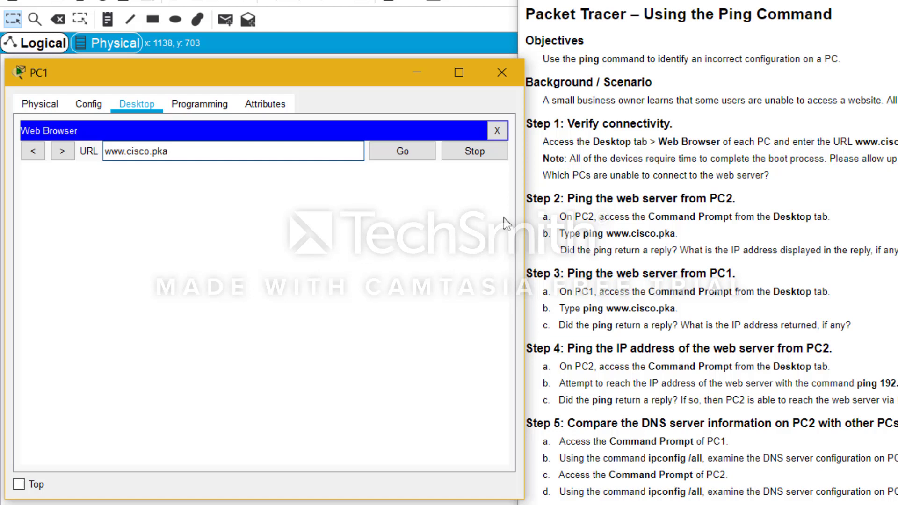
drag(593, 234, 680, 235)
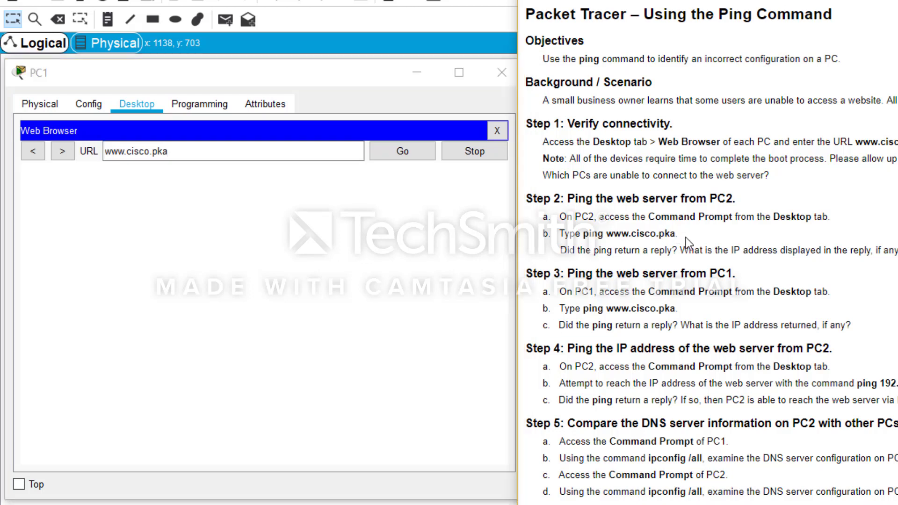
click(184, 154)
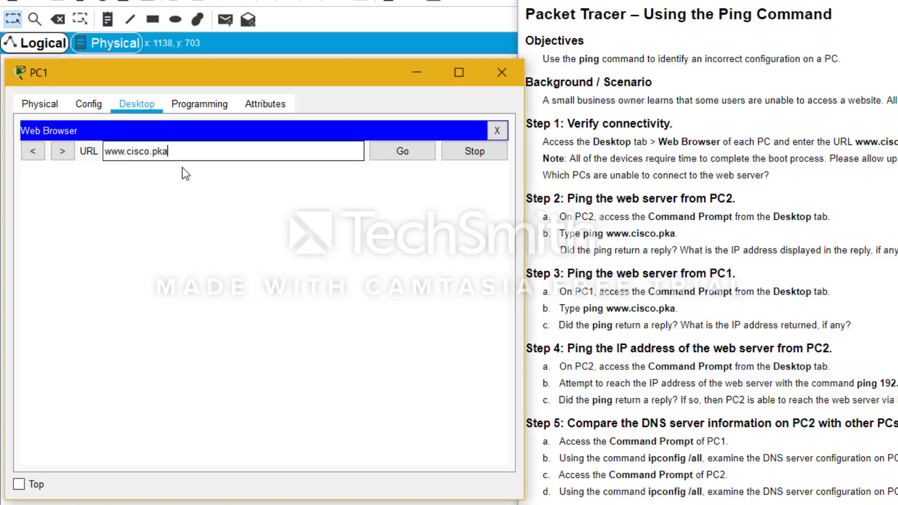
click(397, 153)
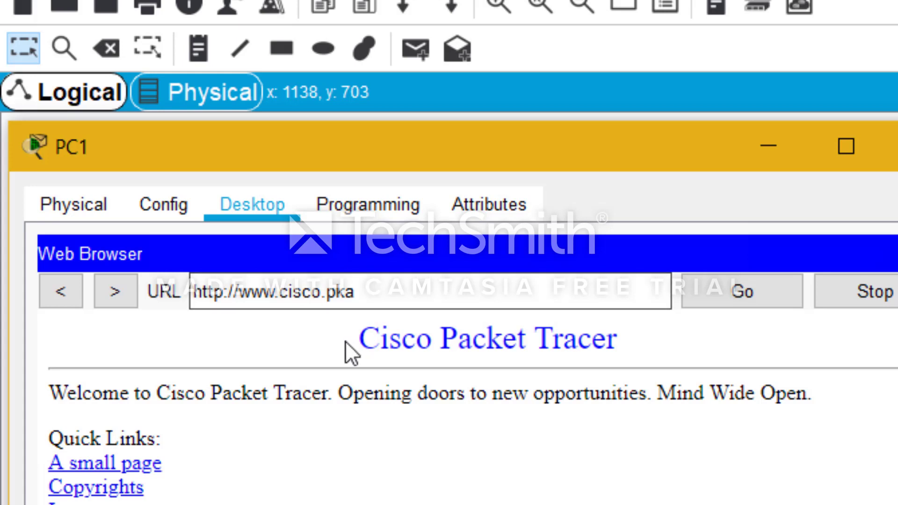
drag(352, 348, 502, 344)
click(554, 389)
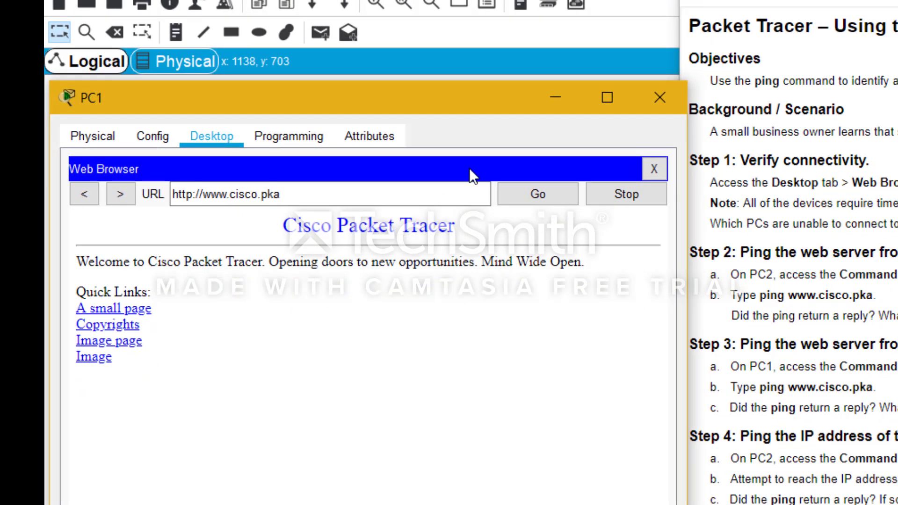
Step: Close PC1's browser and window, then open PC2's Web Browser from its Desktop
click(654, 168)
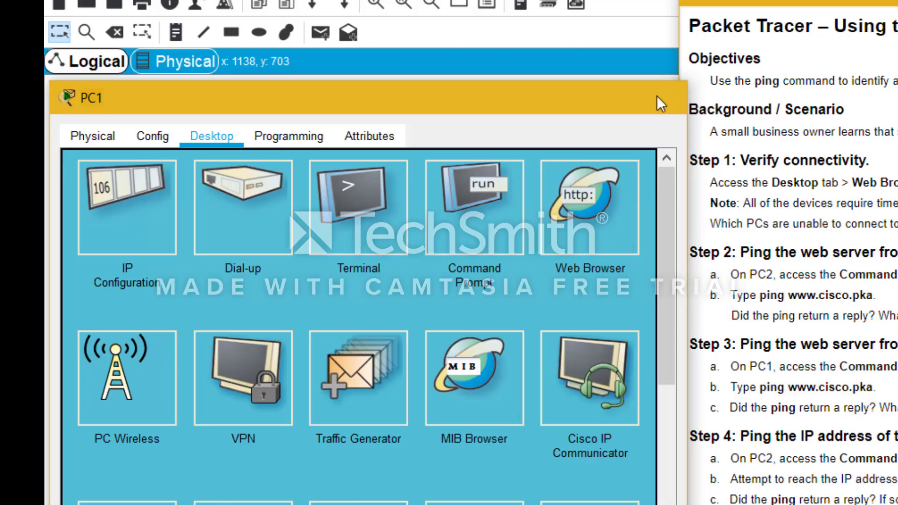
click(658, 101)
click(245, 286)
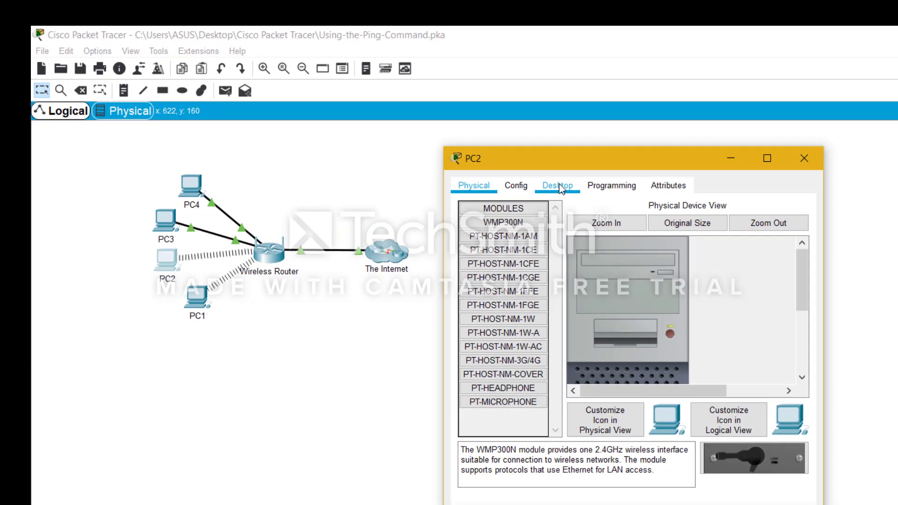
click(559, 186)
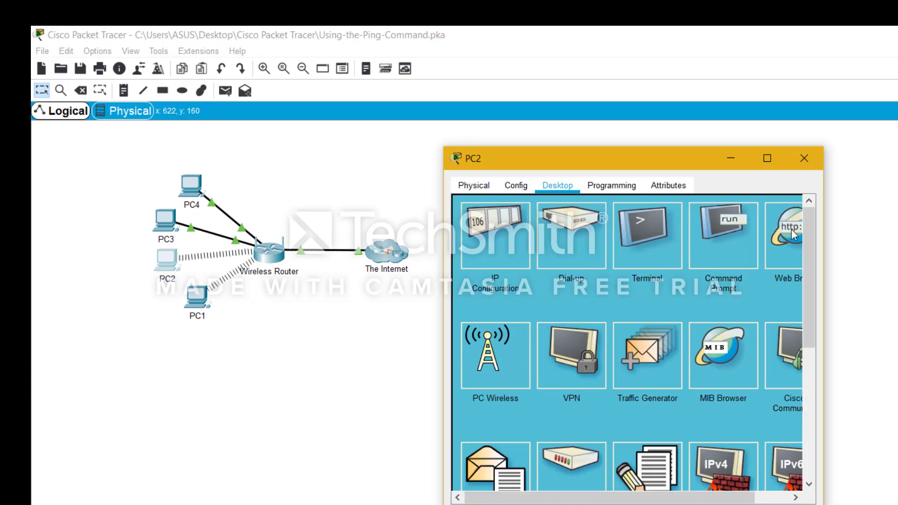
click(793, 233)
drag(641, 154, 288, 152)
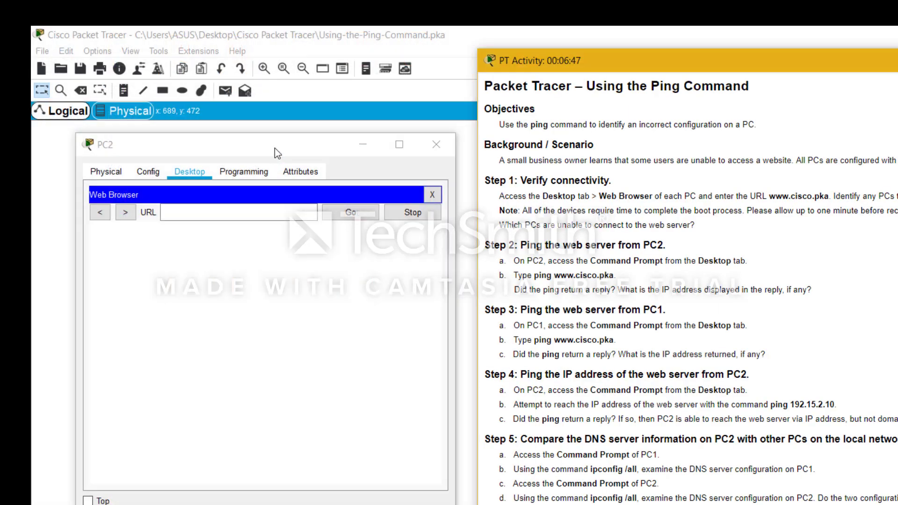
click(274, 146)
click(196, 209)
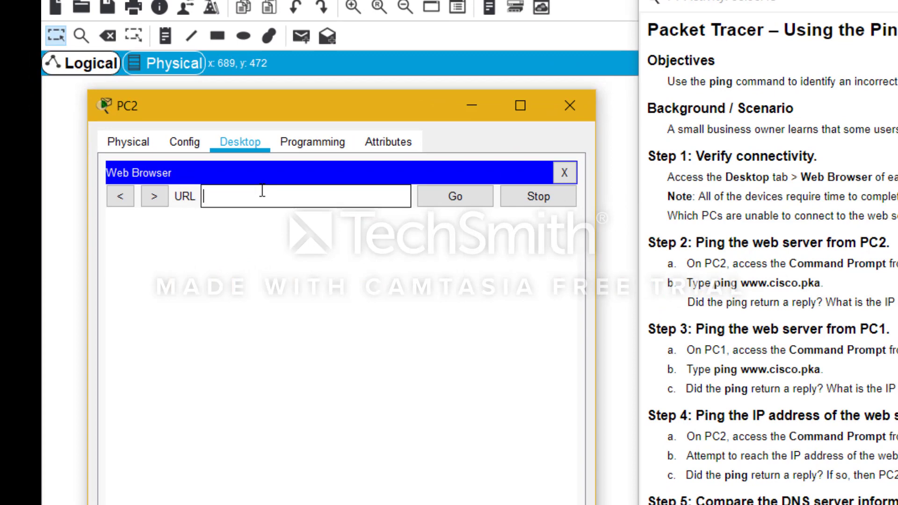
text(www)
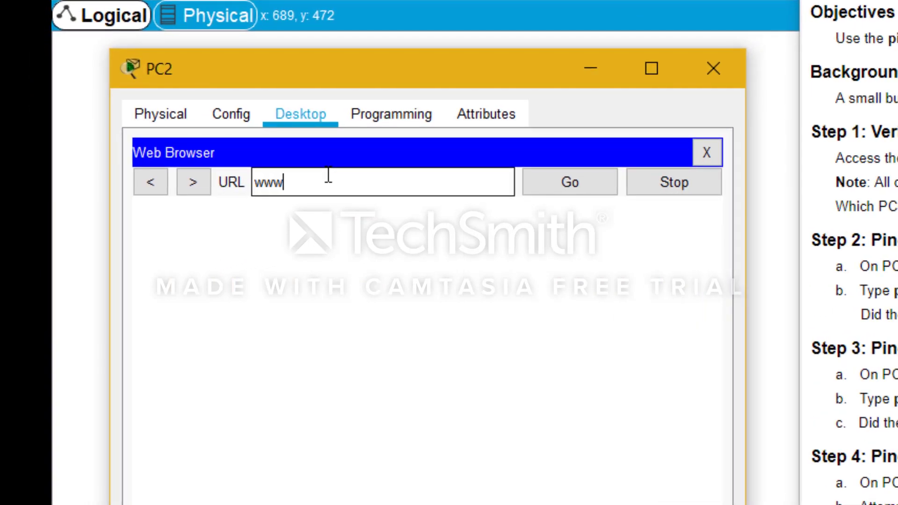
text(.cisco.pka)
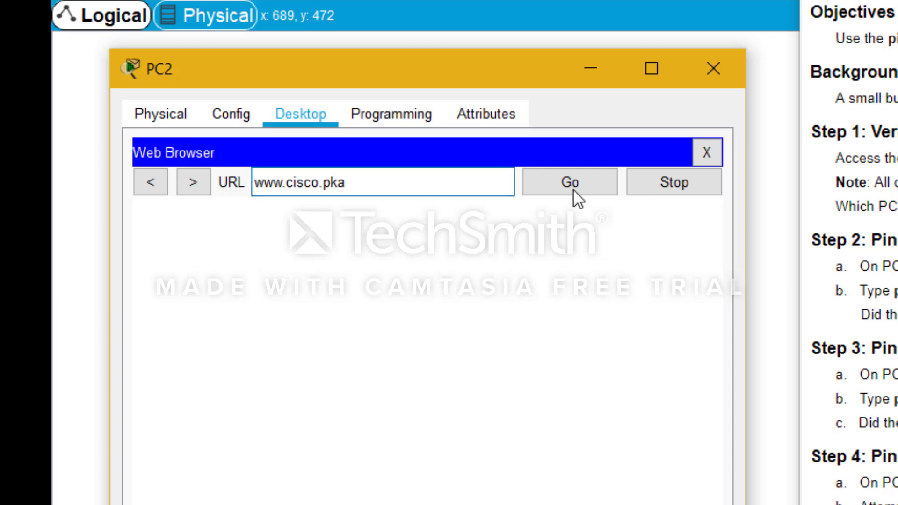
click(565, 179)
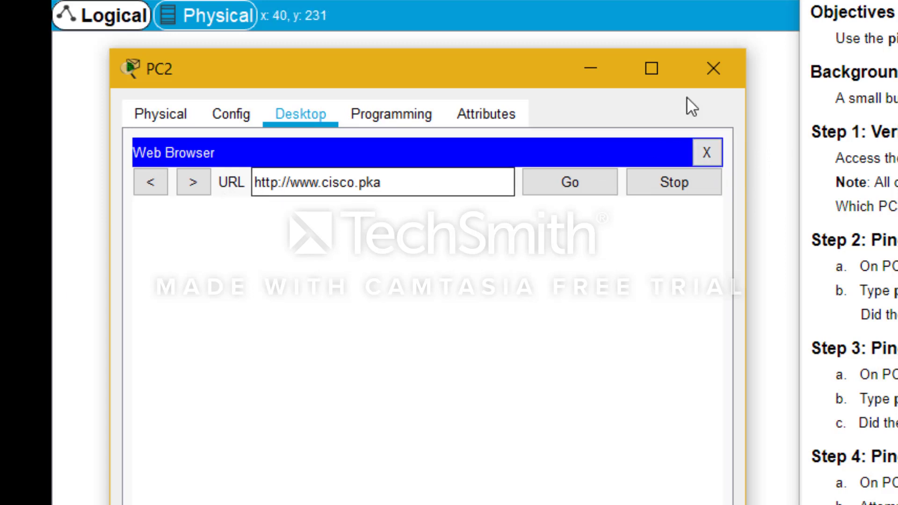
Step: Close PC2's browser and window, then open PC3's Web Browser from its Desktop
click(707, 152)
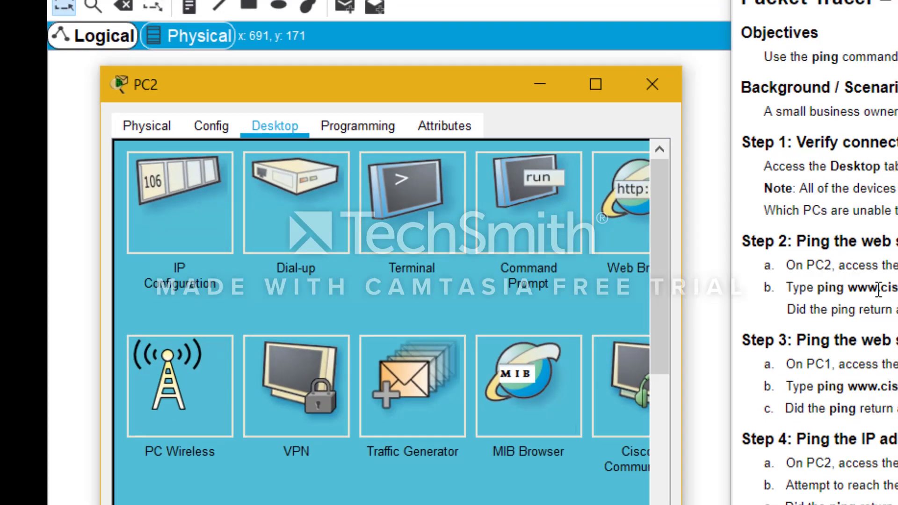
click(653, 84)
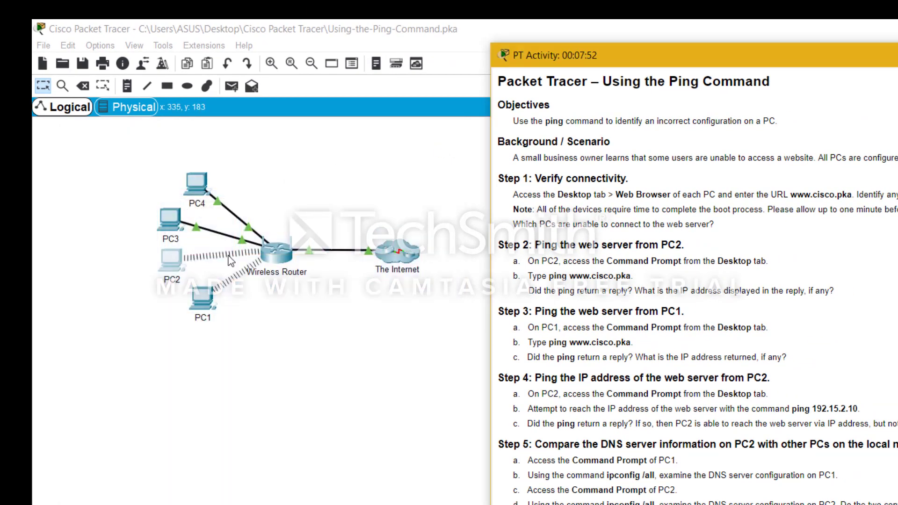
click(170, 229)
click(571, 174)
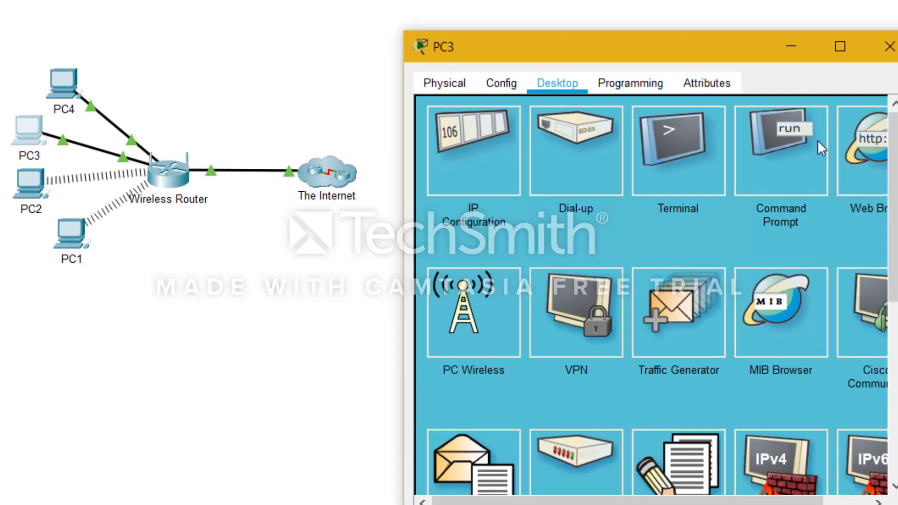
click(857, 151)
click(594, 134)
text(w)
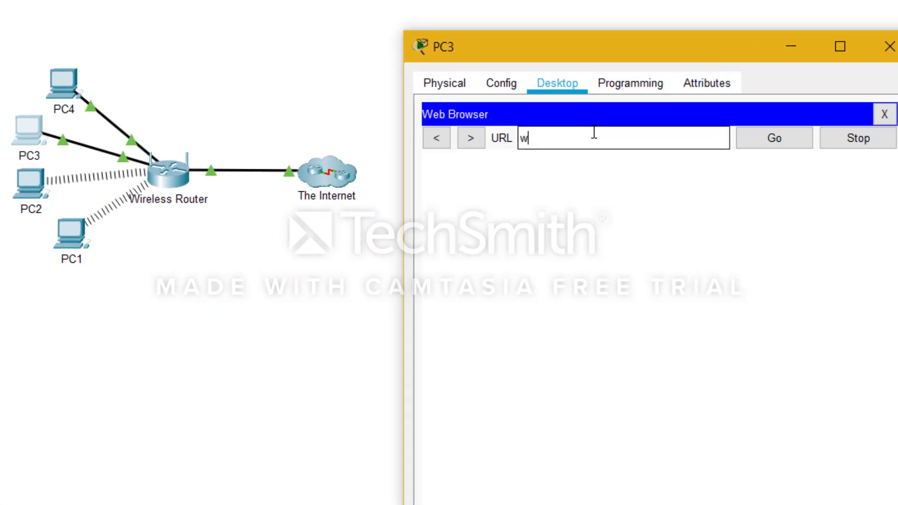
text(ww.cisco.pka)
key(Return)
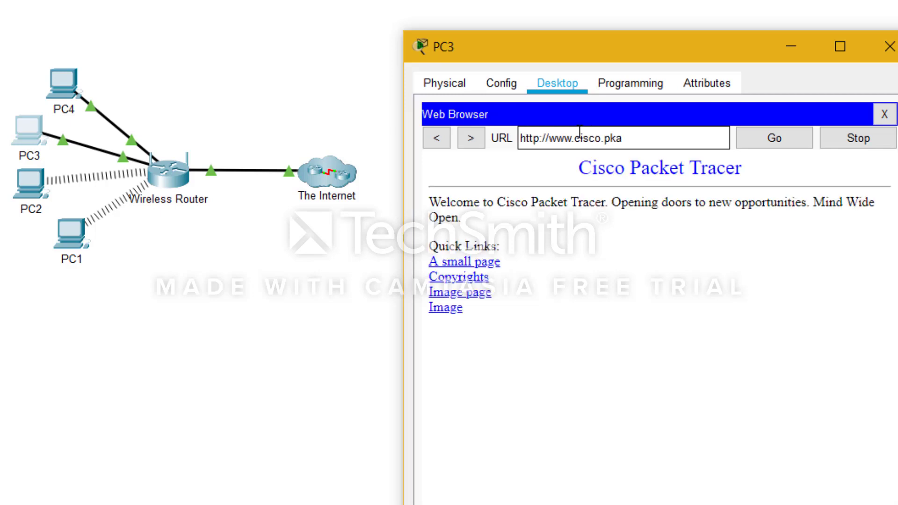
click(580, 136)
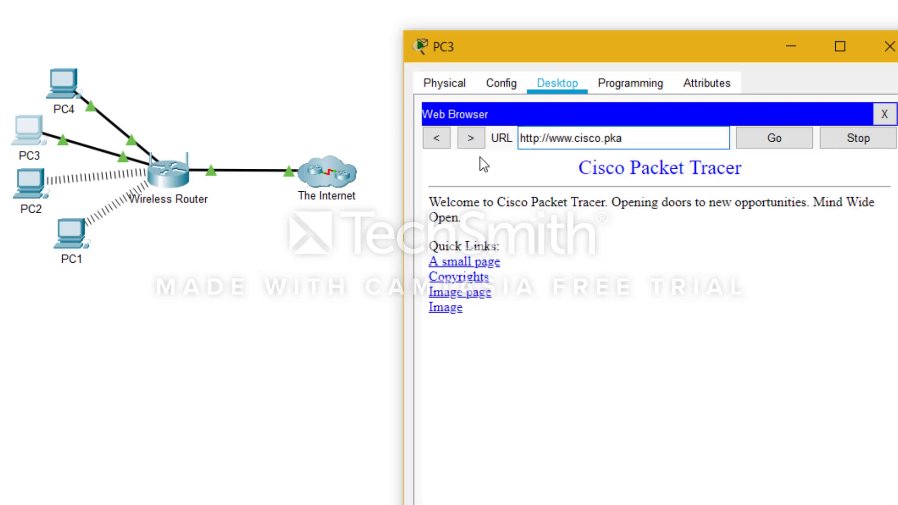
drag(698, 45, 343, 64)
click(537, 66)
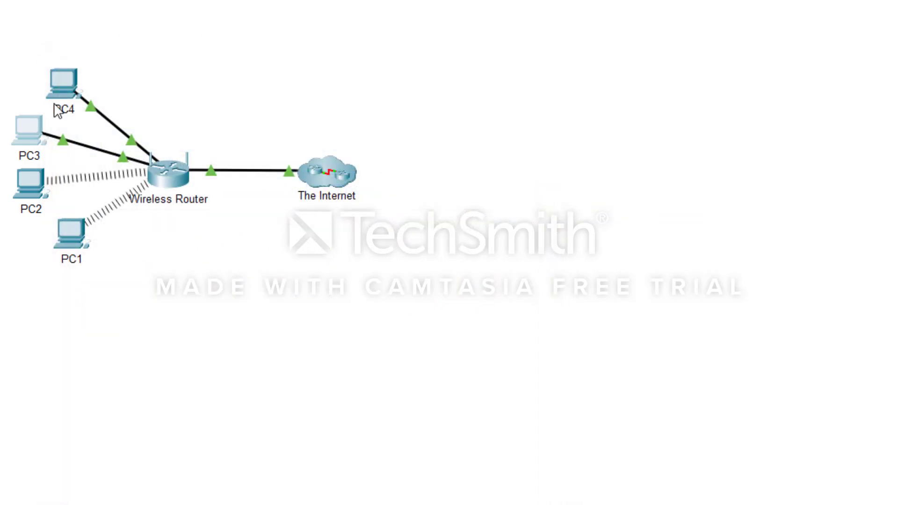
click(59, 89)
click(553, 85)
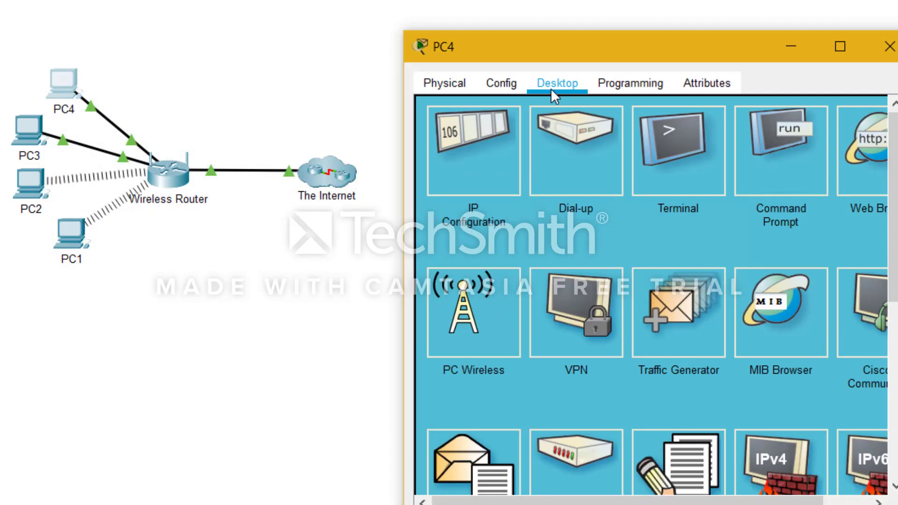
click(844, 173)
click(575, 140)
text(ww)
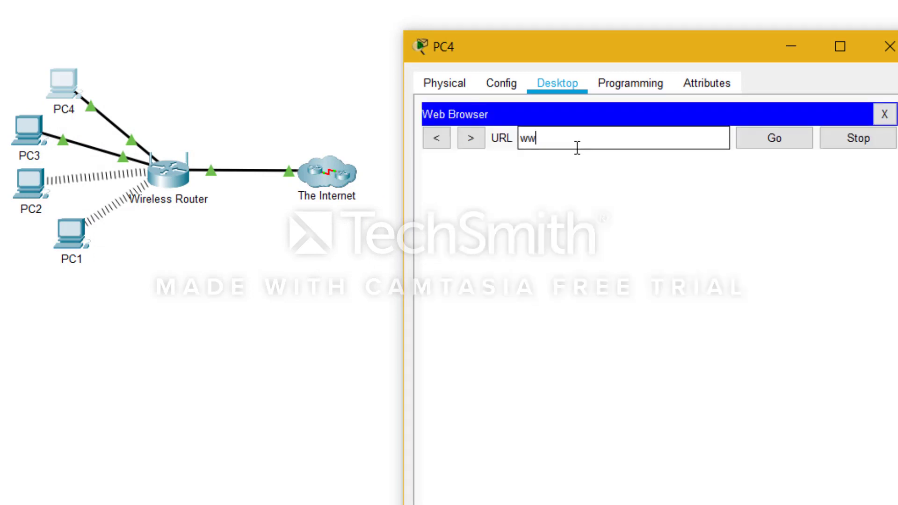
text(w.cisco.pka)
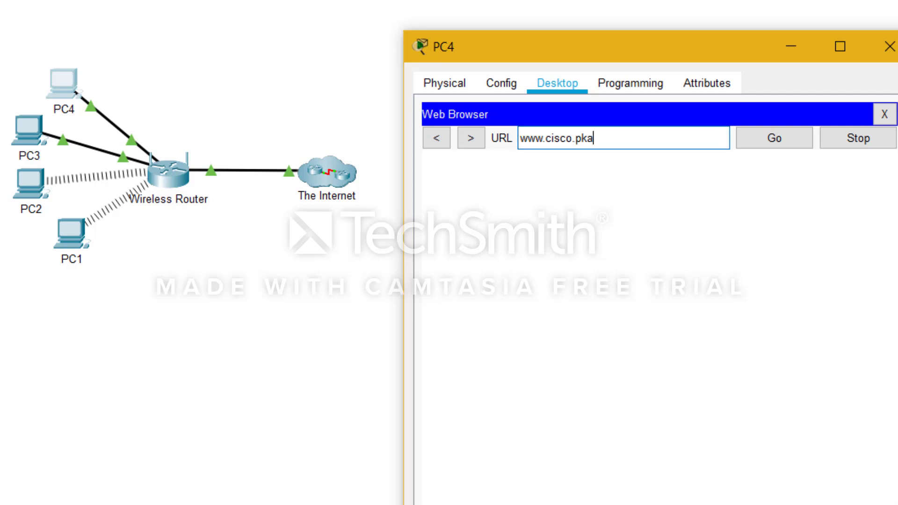
click(788, 137)
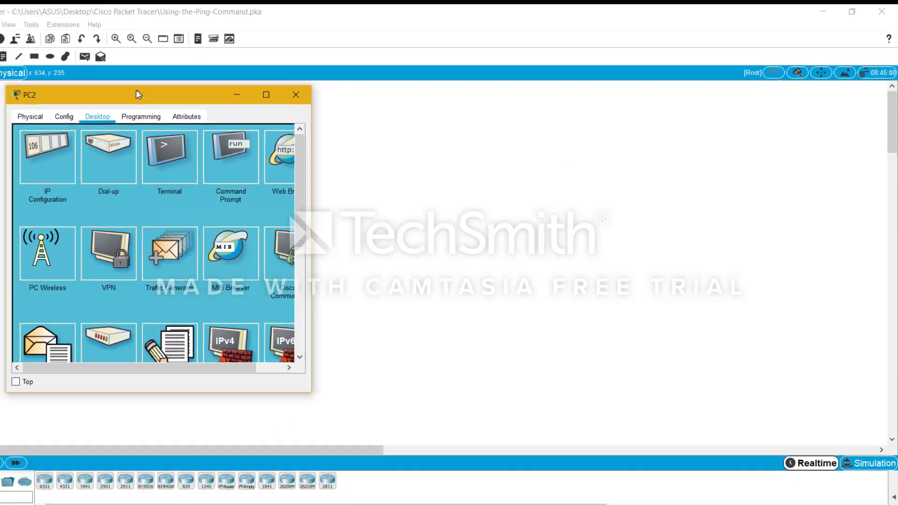
click(231, 159)
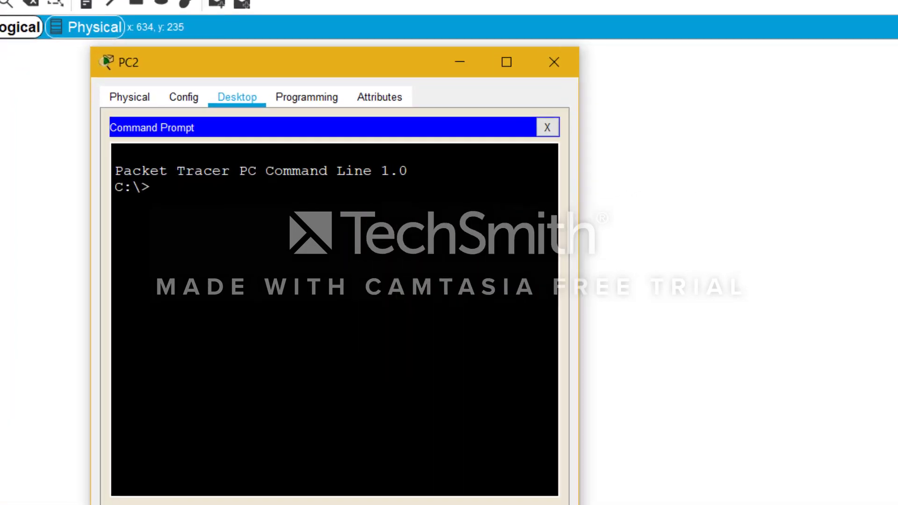
text(ping www.)
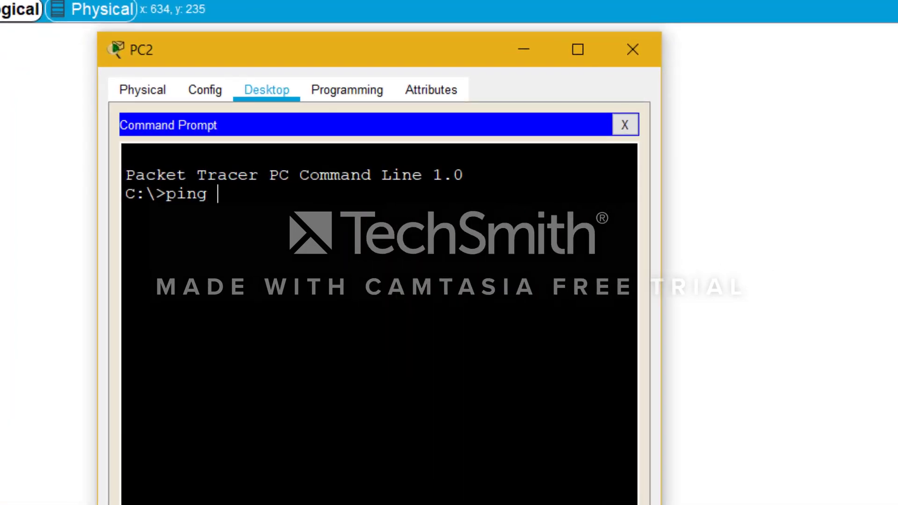
text(cisco.pka)
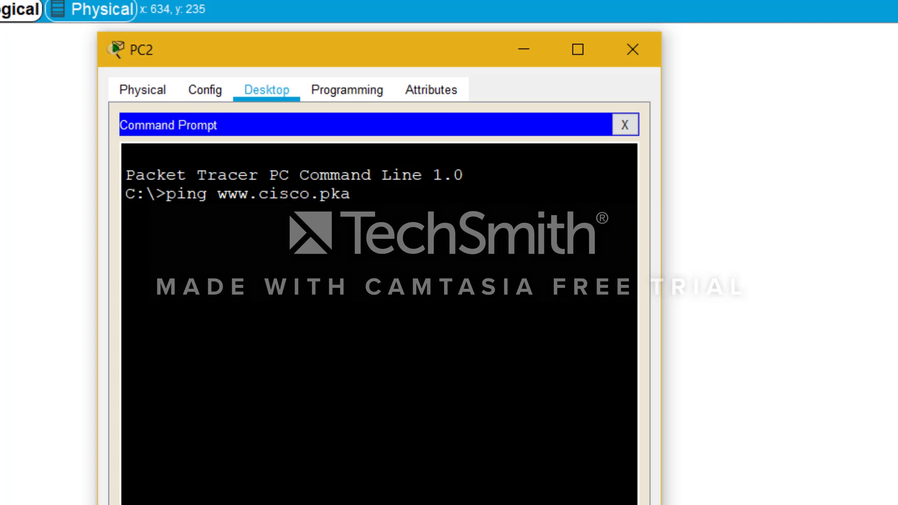
key(Return)
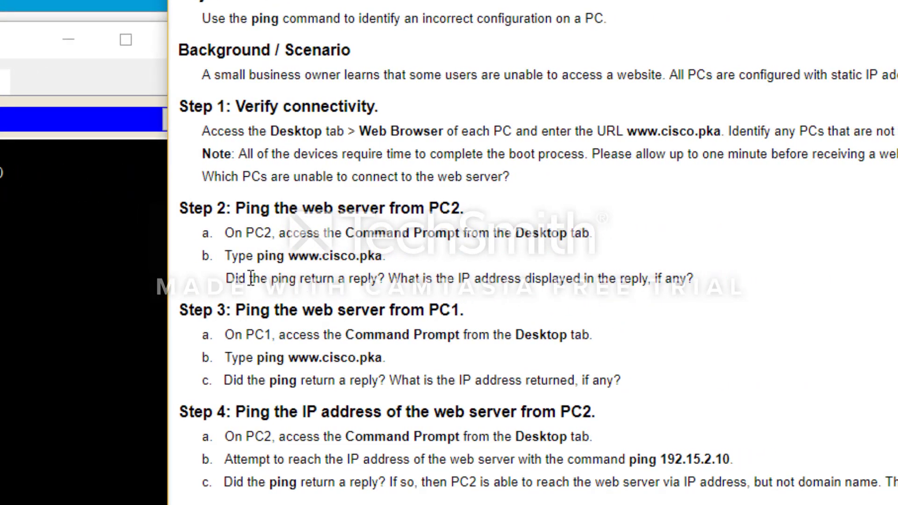
Step: Review the Step 2 questions in the instructions and close PC2's device window
drag(349, 278, 565, 278)
click(377, 281)
click(581, 276)
key(alt+Tab)
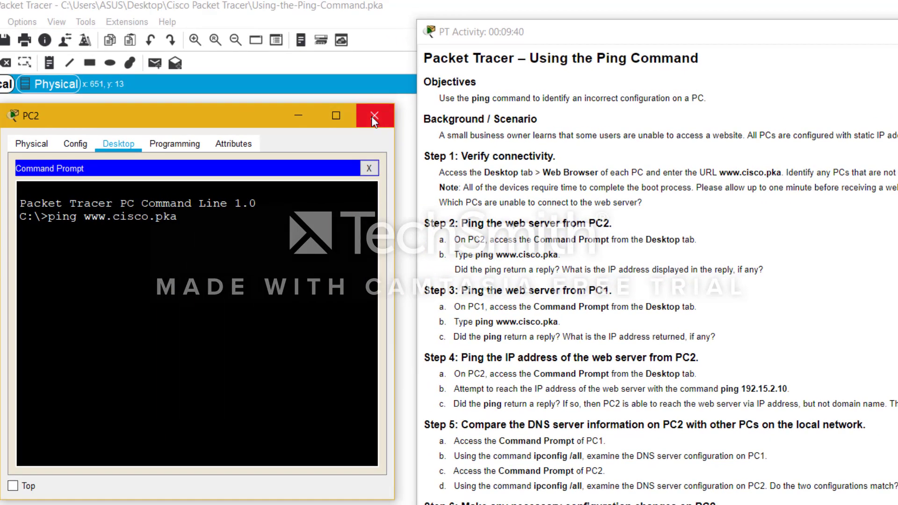
click(273, 89)
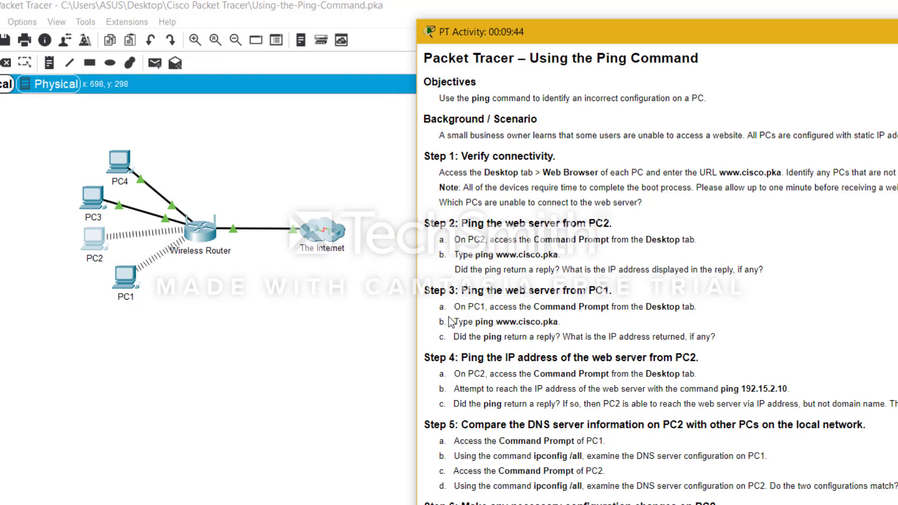
drag(454, 306, 590, 306)
click(125, 283)
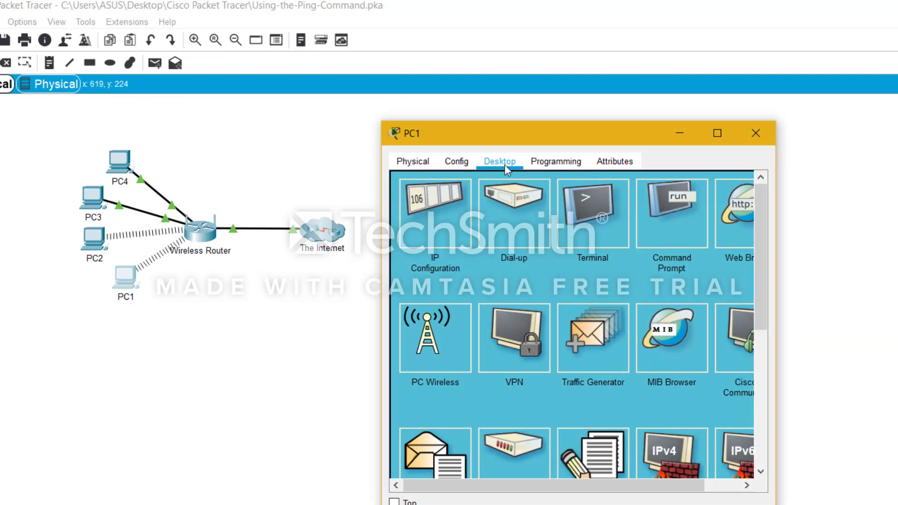
click(658, 211)
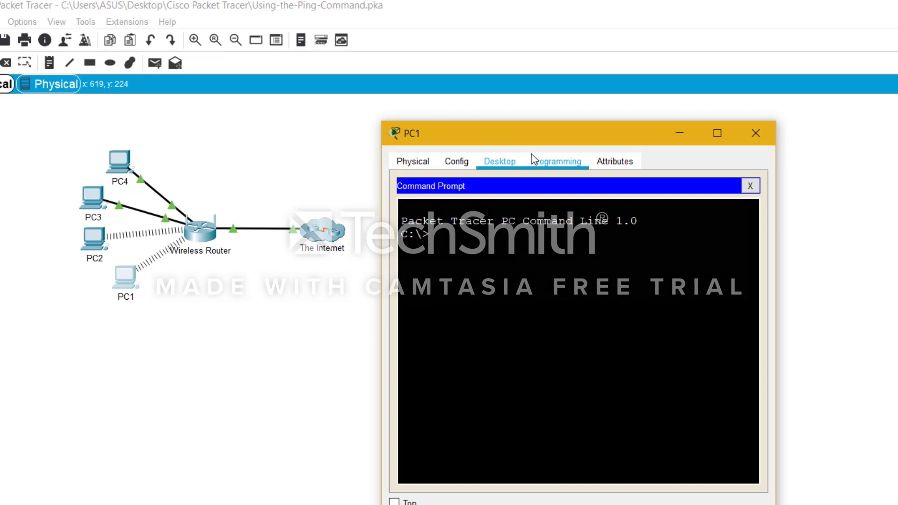
drag(517, 140, 229, 137)
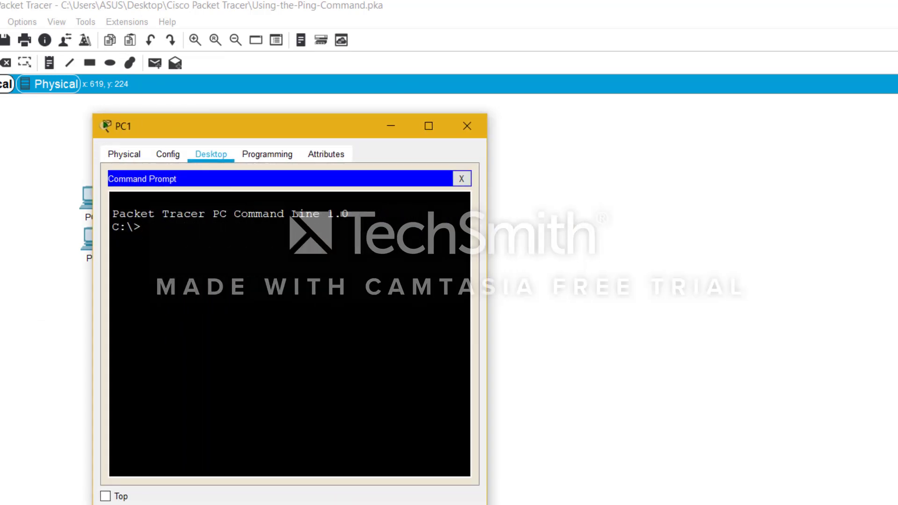
text(ping www.cisco)
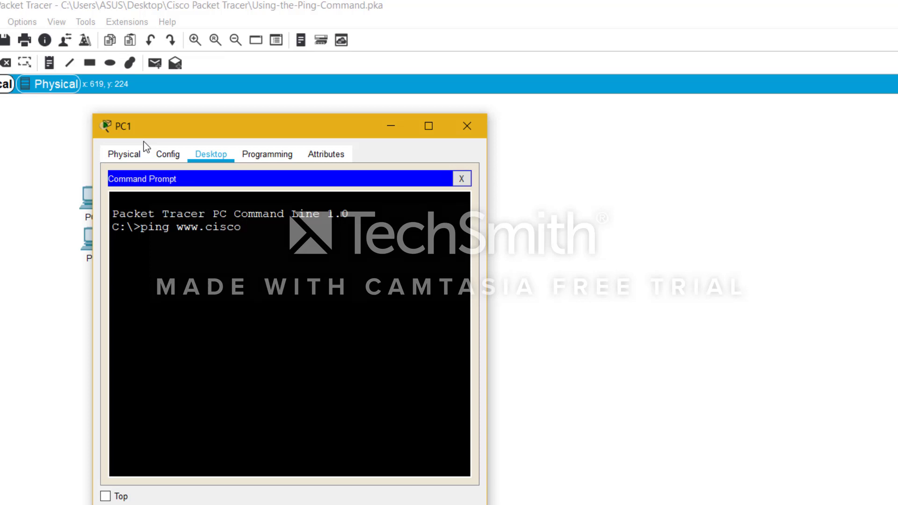
text(.pka)
key(Return)
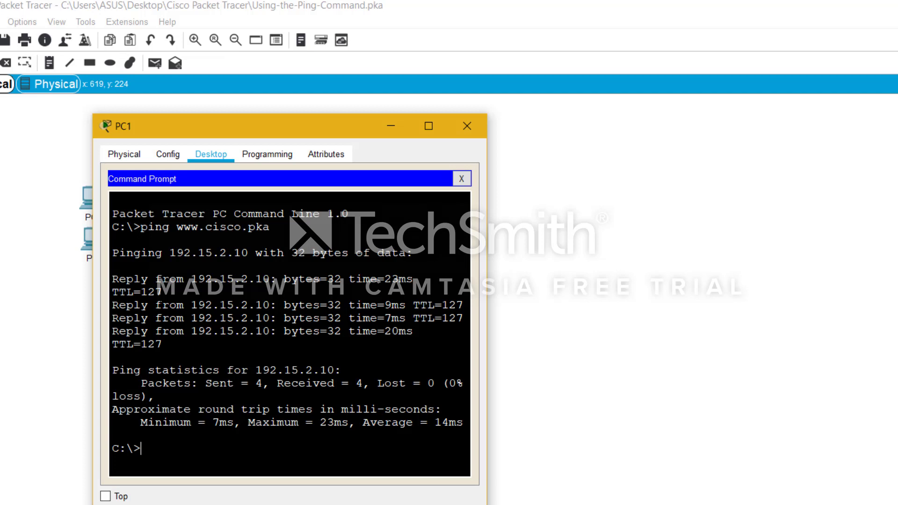
Step: Check PC1's ping statistics: 4 replies from 192.15.2.10 with 0% loss
drag(134, 383, 155, 396)
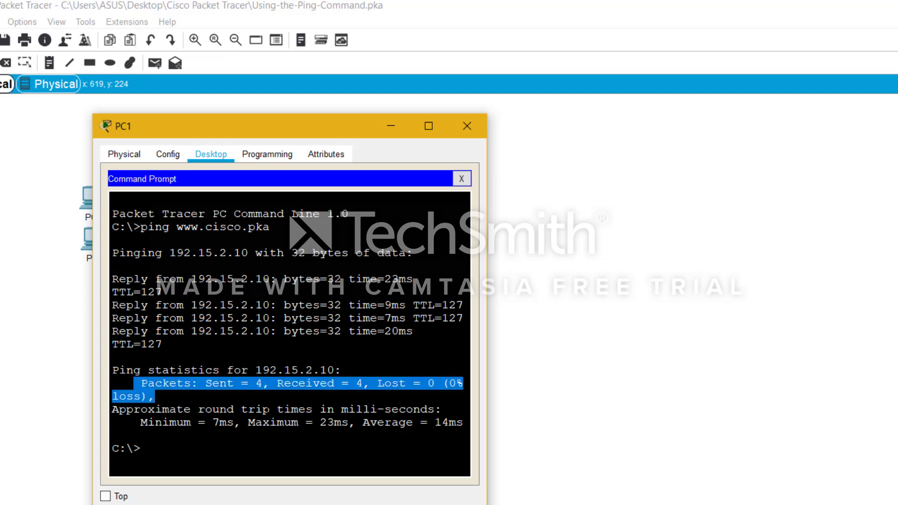
click(264, 409)
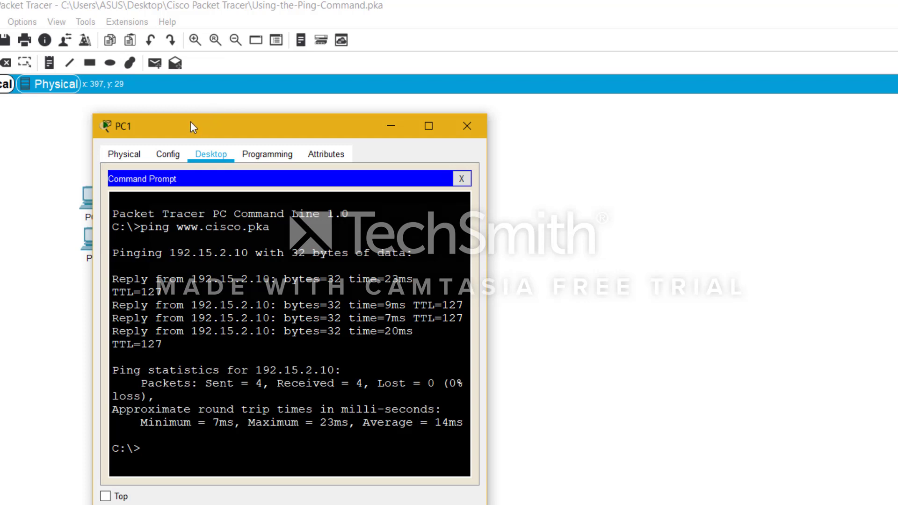
drag(190, 123, 173, 121)
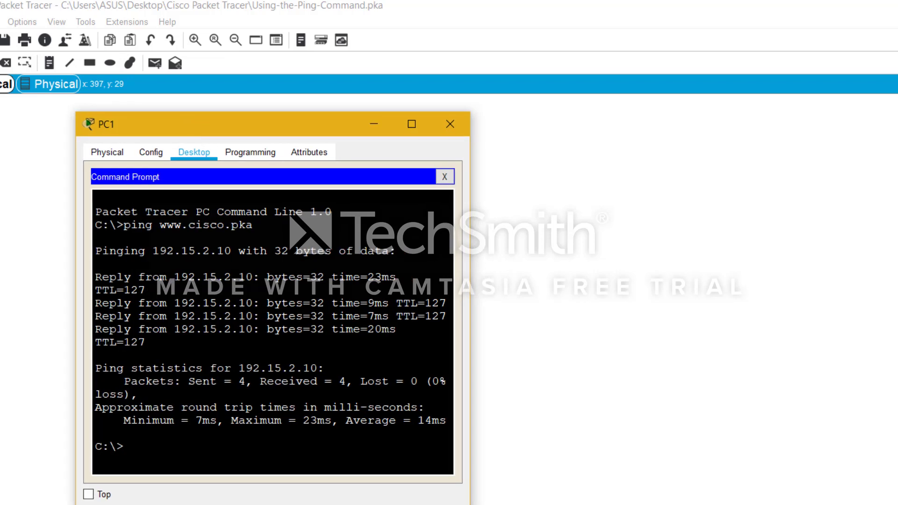
double_click(171, 225)
drag(189, 225, 195, 225)
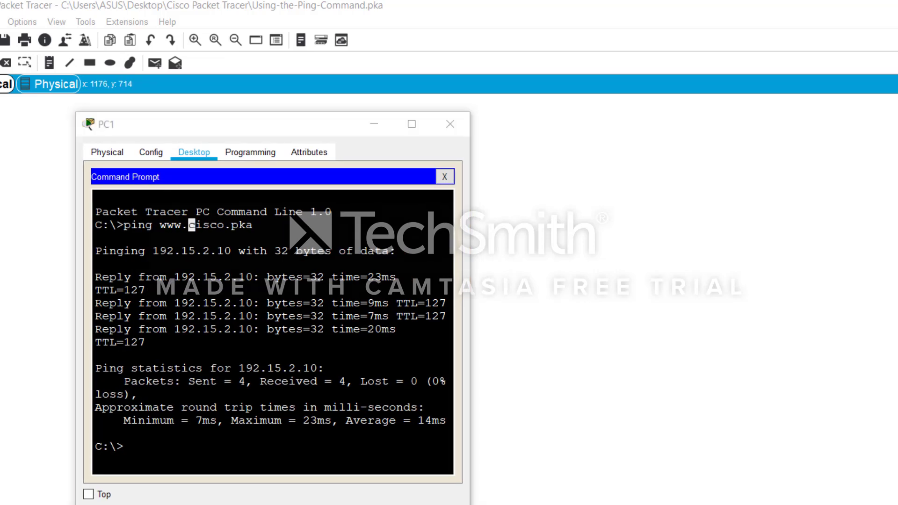
key(alt+Tab)
Step: Highlight the resolved web server address 192.15.2.10 in PC1's ping output
drag(282, 124, 198, 122)
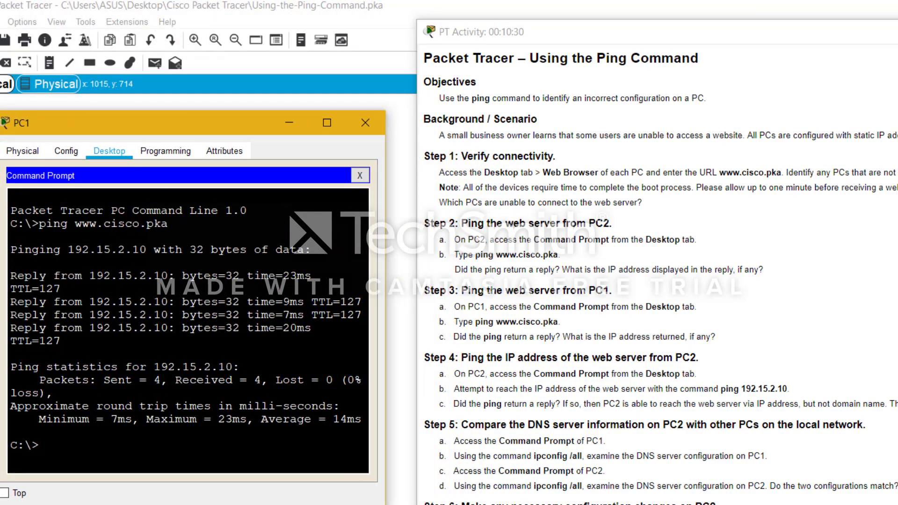
drag(67, 250, 147, 250)
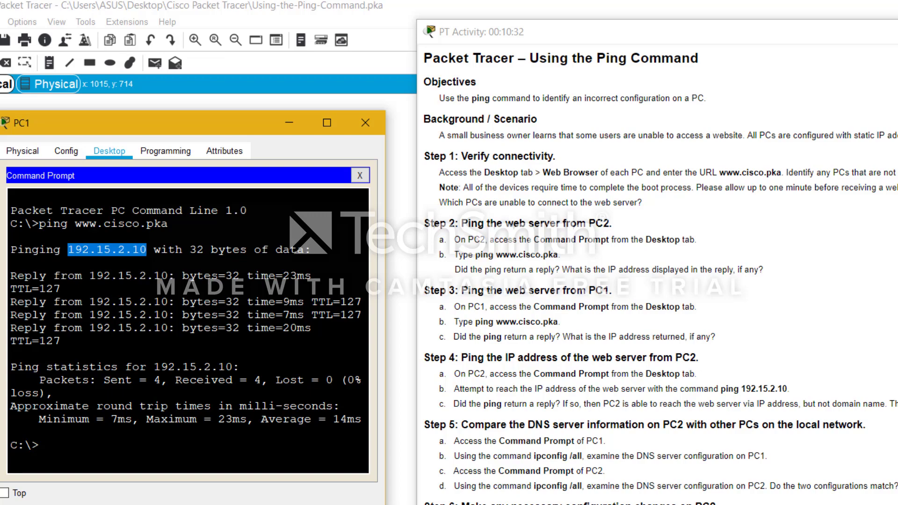
click(68, 249)
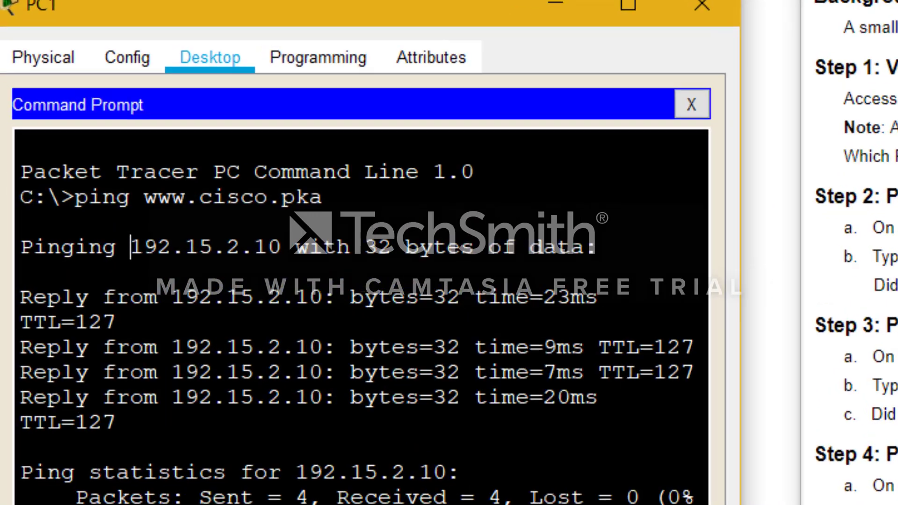
drag(68, 249, 169, 249)
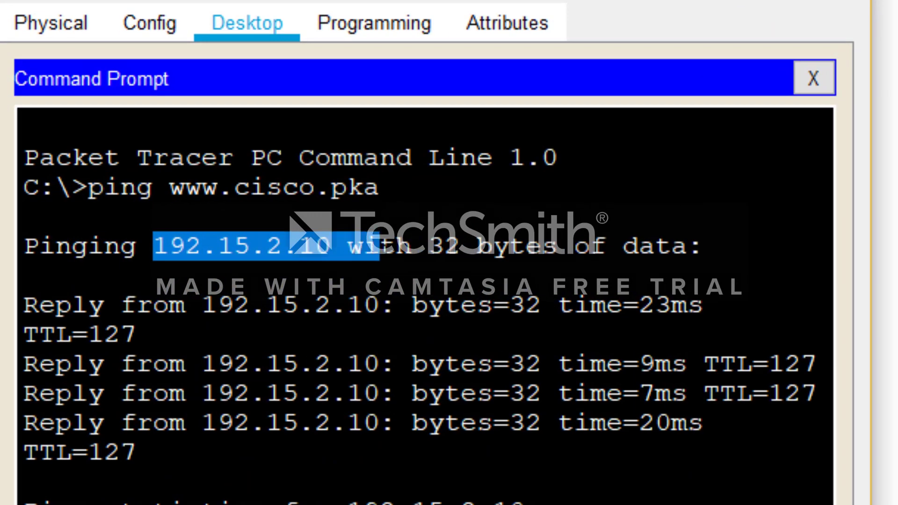
drag(379, 245, 331, 246)
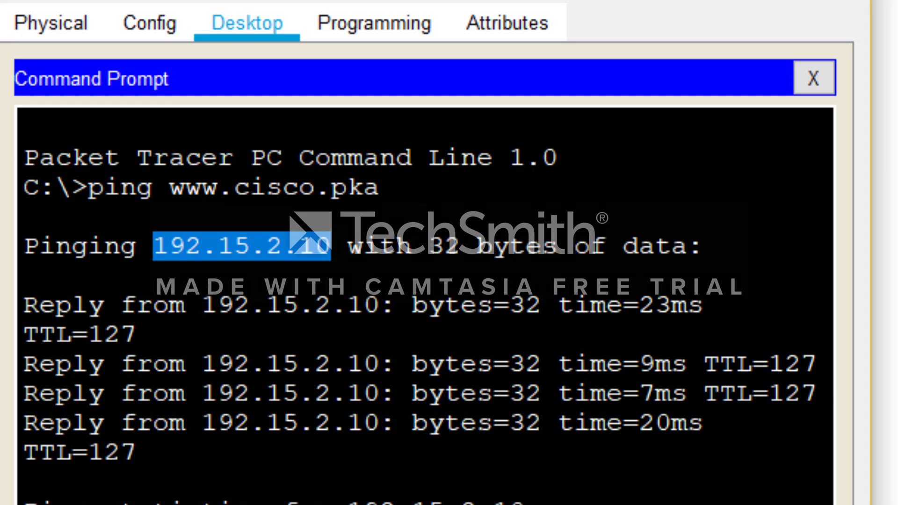
key(ctrl+c)
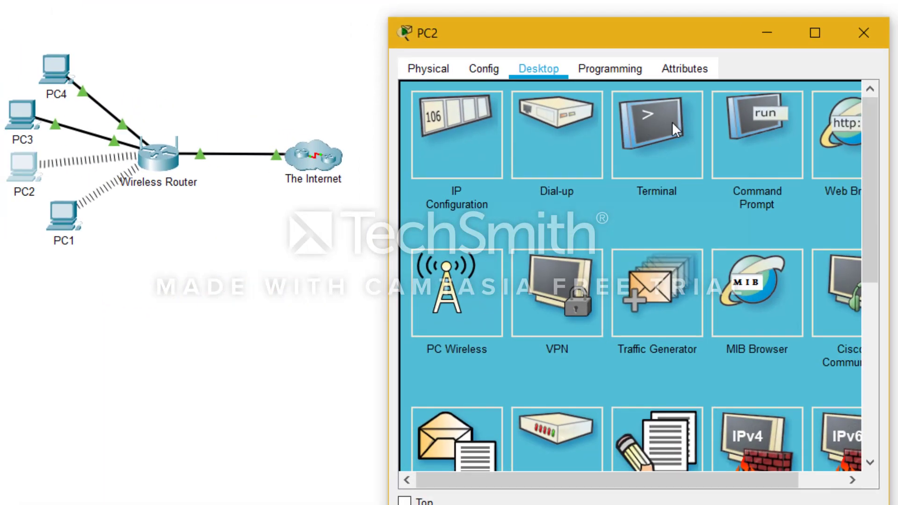
Step: Run 'ping 192.15.2.10' in PC2's Command Prompt
click(735, 136)
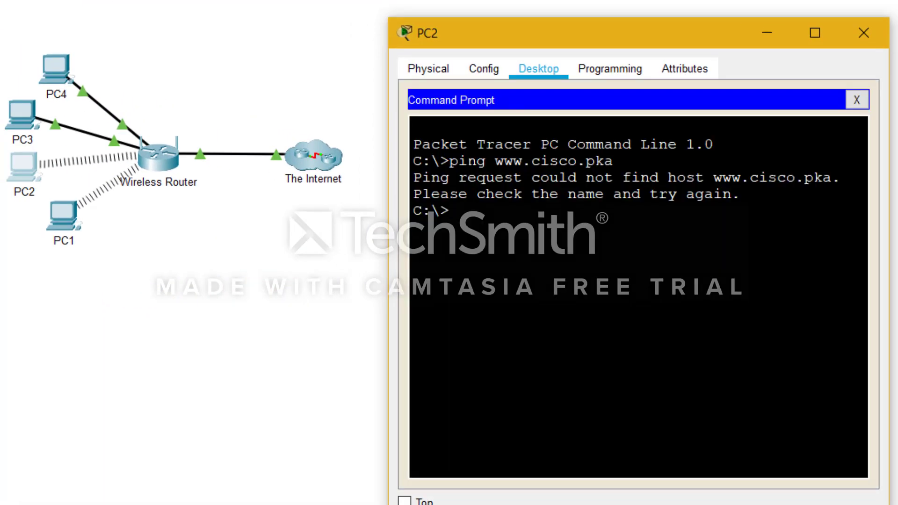
drag(439, 161, 615, 161)
click(614, 161)
text(ping 192)
key(BackSpace)
key(BackSpace)
key(BackSpace)
text(192.1)
text(5,)
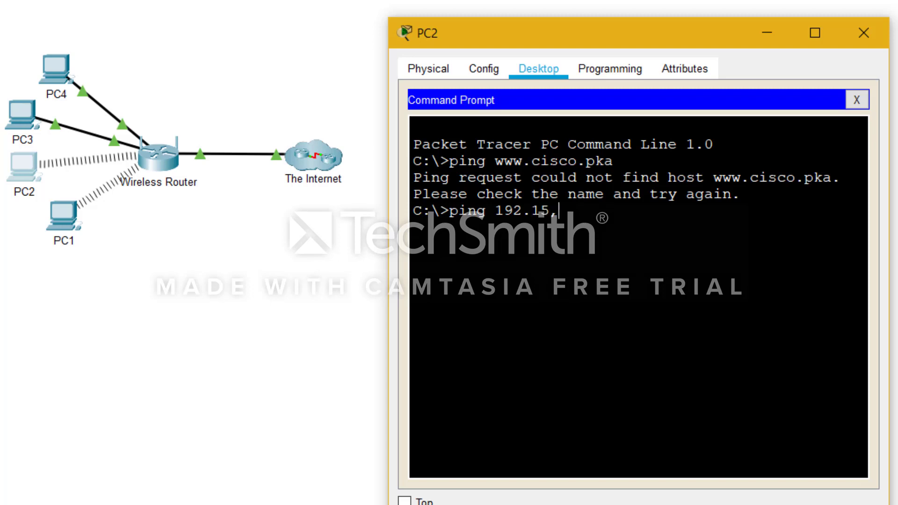
key(BackSpace)
text(.2.10)
key(Return)
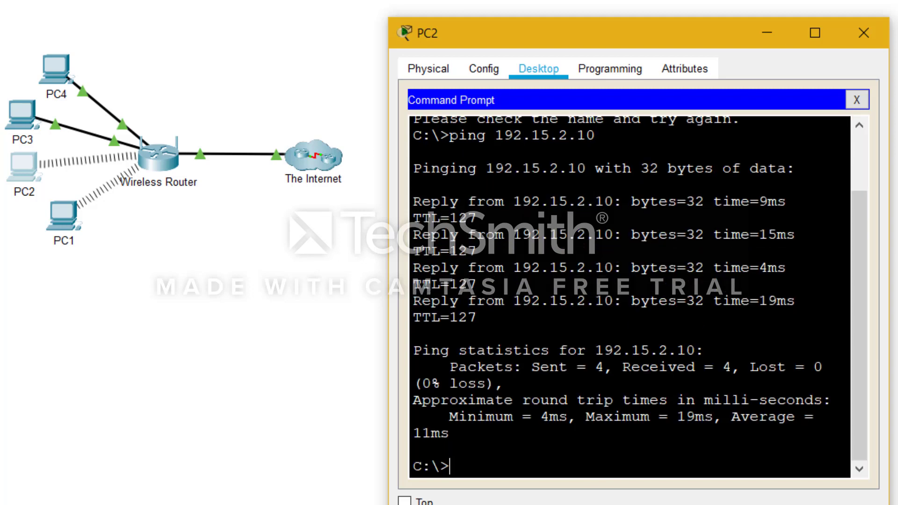
Step: Confirm the ping to 192.15.2.10 got 4 replies with 0% loss
drag(414, 383, 502, 383)
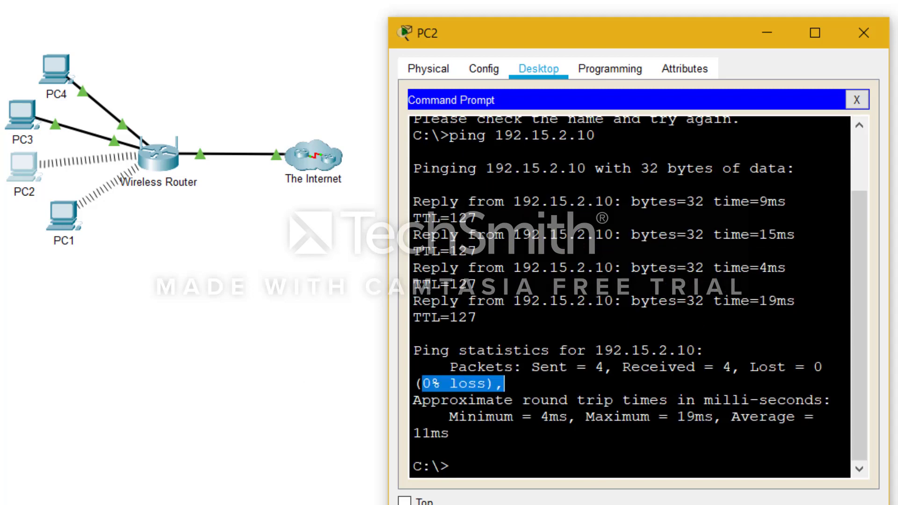
scroll(629, 297, up, 2)
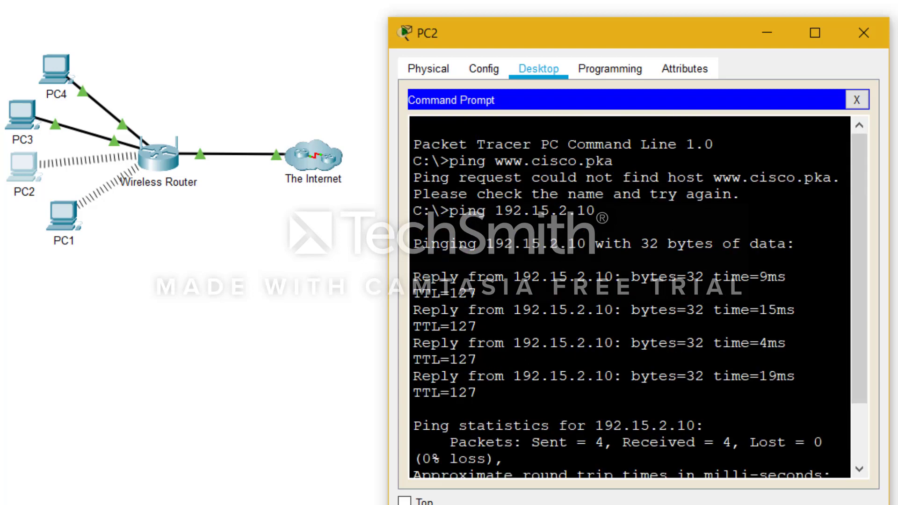
drag(495, 211, 595, 211)
click(541, 214)
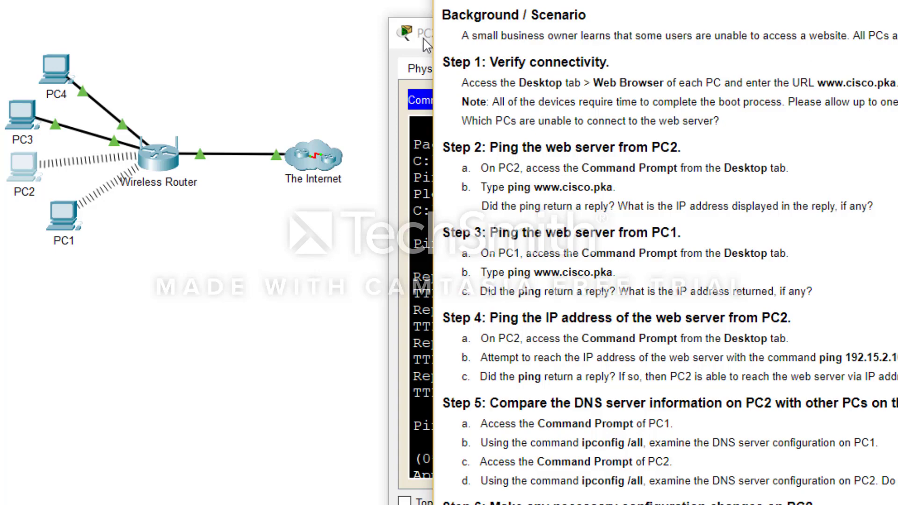
Step: Move PC2's window aside and read Step 4c's explanation about reaching the server by IP
drag(423, 37, 0, 37)
scroll(514, 271, down, 3)
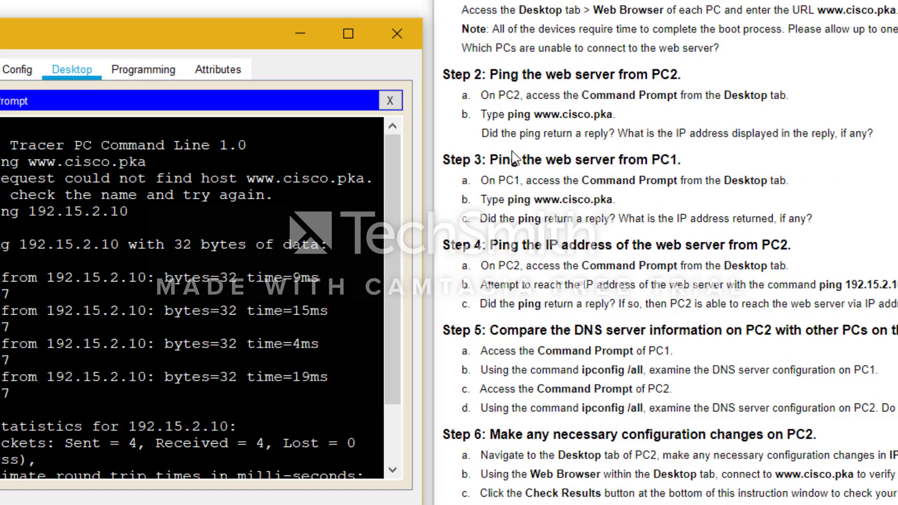
click(560, 288)
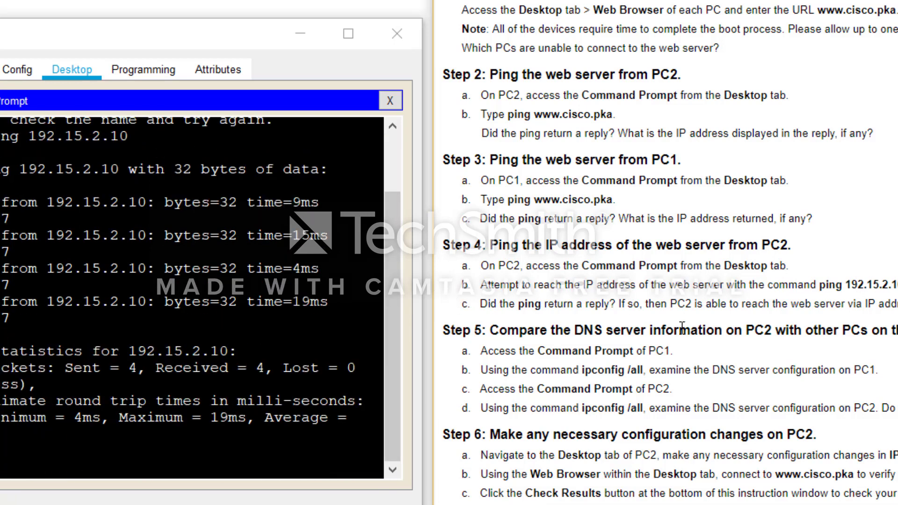
drag(644, 304, 897, 292)
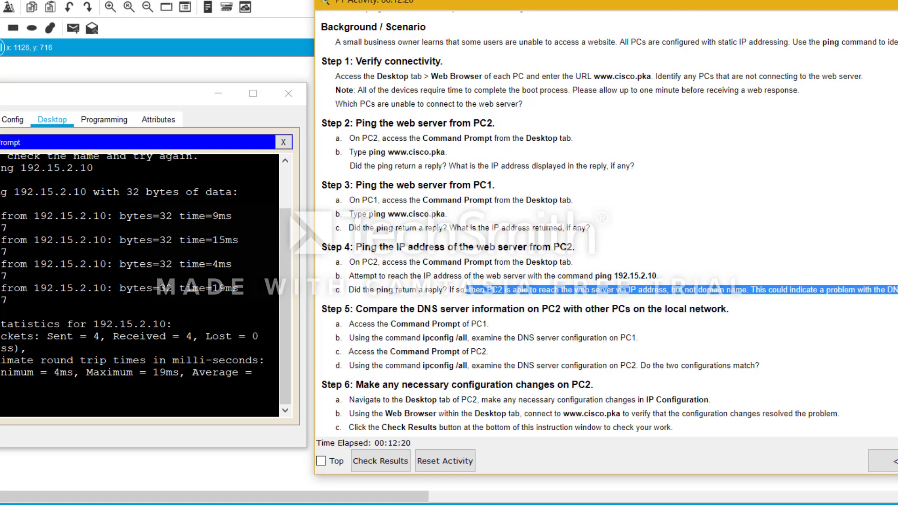
click(478, 288)
scroll(234, 210, up, 2)
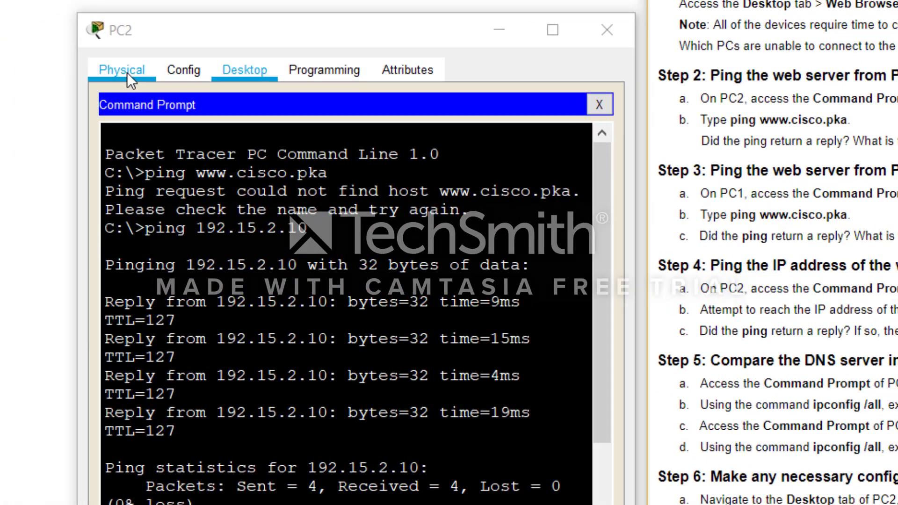
Step: Reopen PC2 and bring up its IP Configuration, with DNS Server 191.15.2.5, beside the instructions
click(218, 93)
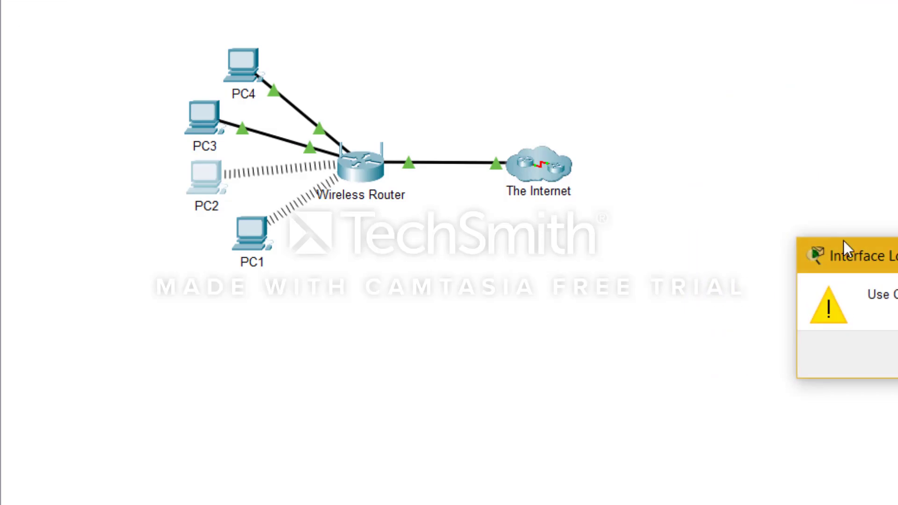
click(202, 176)
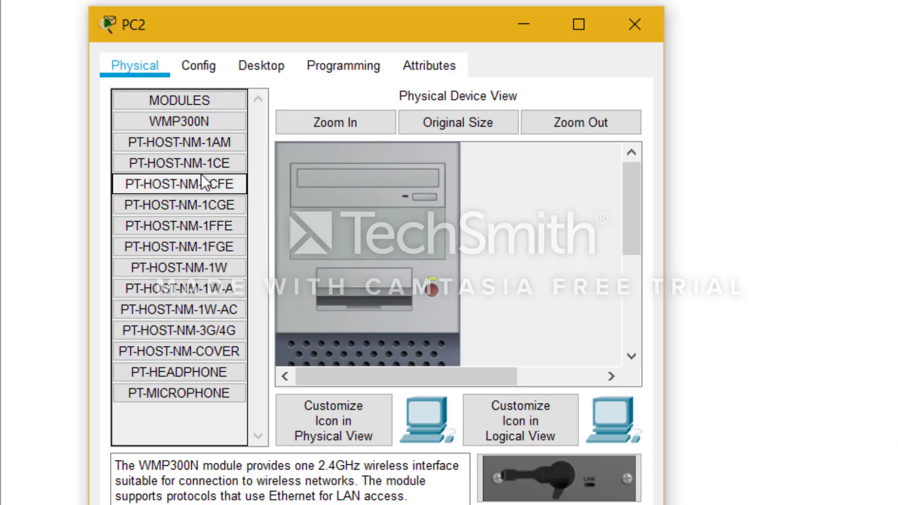
click(260, 66)
click(627, 101)
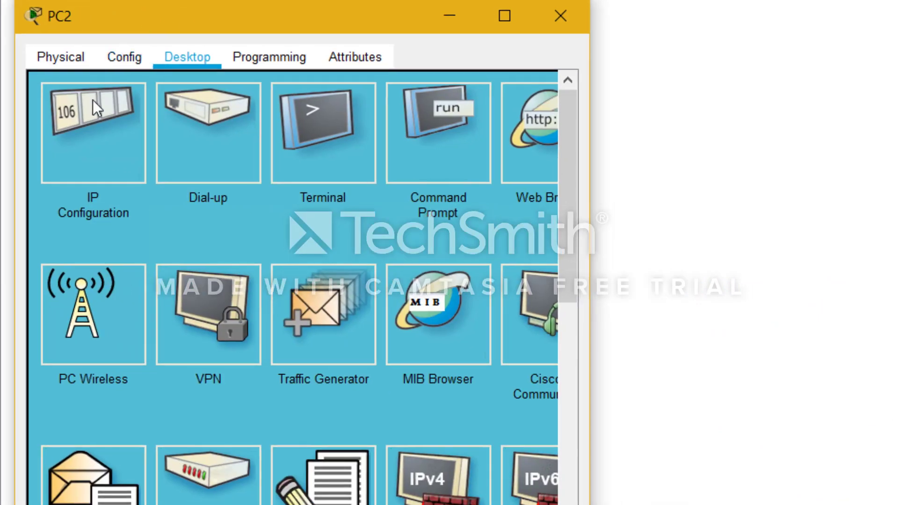
click(168, 141)
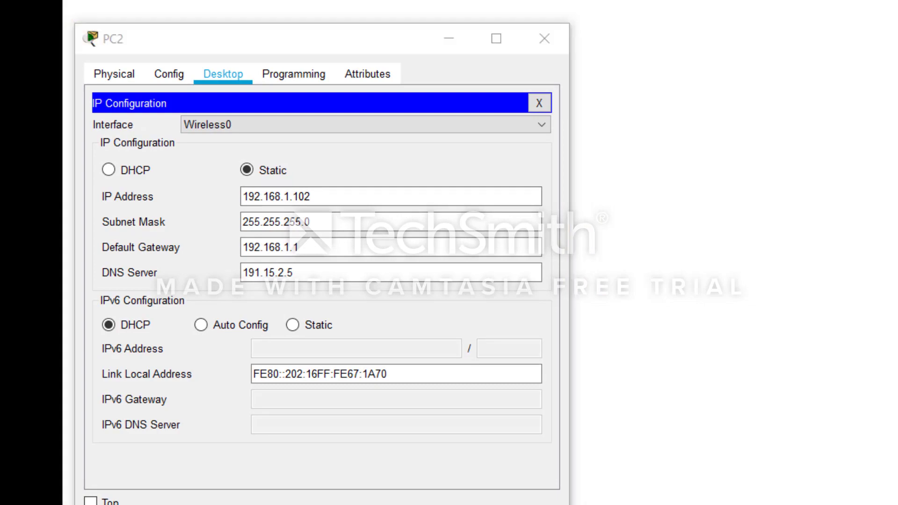
key(alt+Tab)
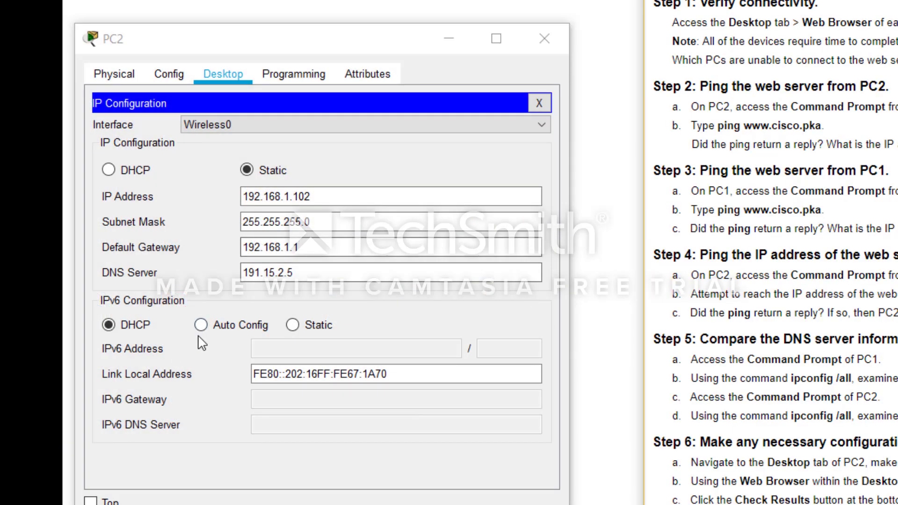
click(264, 275)
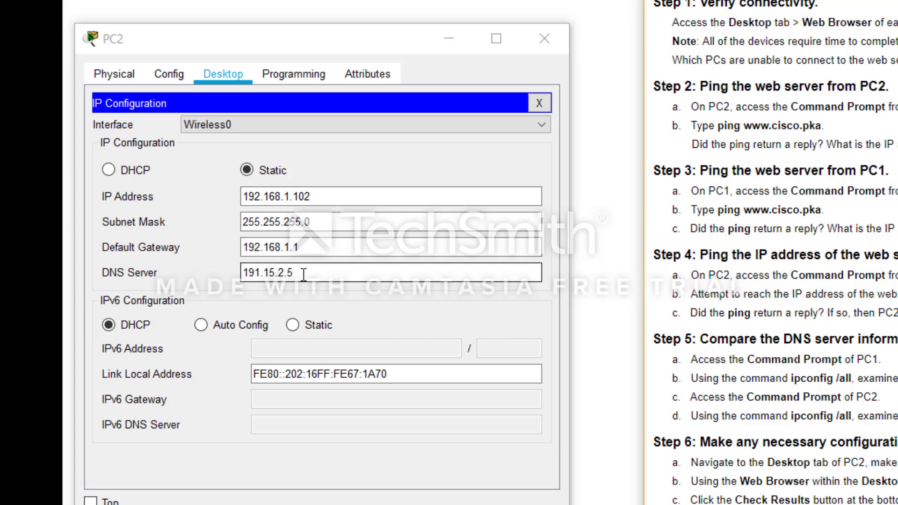
Step: Change the 191 in PC2's DNS Server field to 192, making it 192.15.2.5, then close PC2
drag(303, 275, 237, 281)
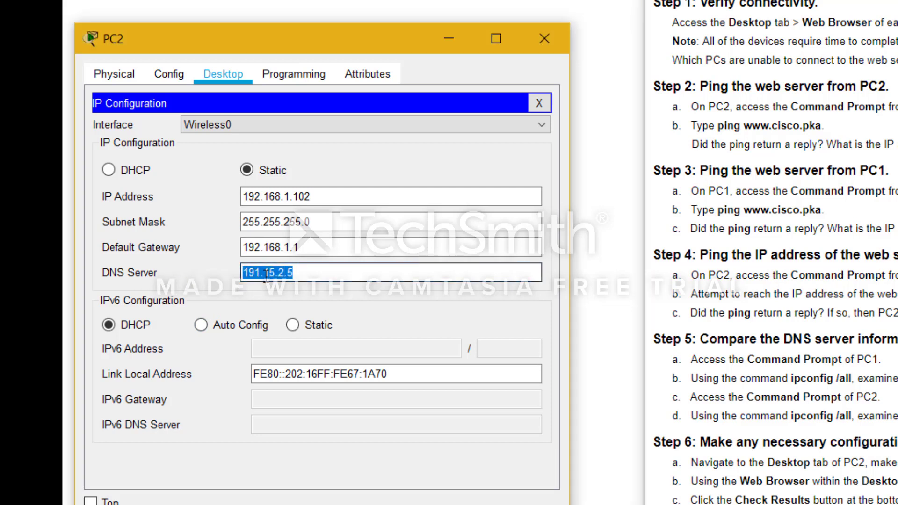
click(317, 277)
key(BackSpace)
text(2)
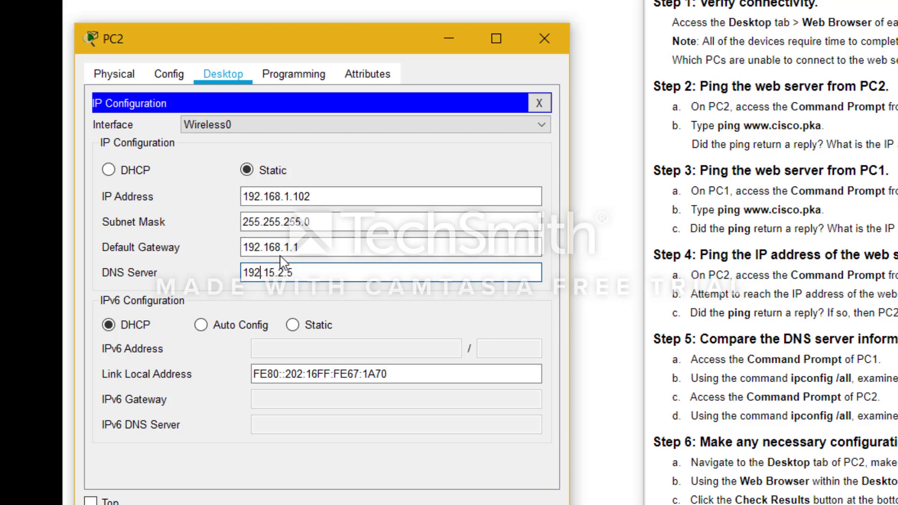
click(543, 40)
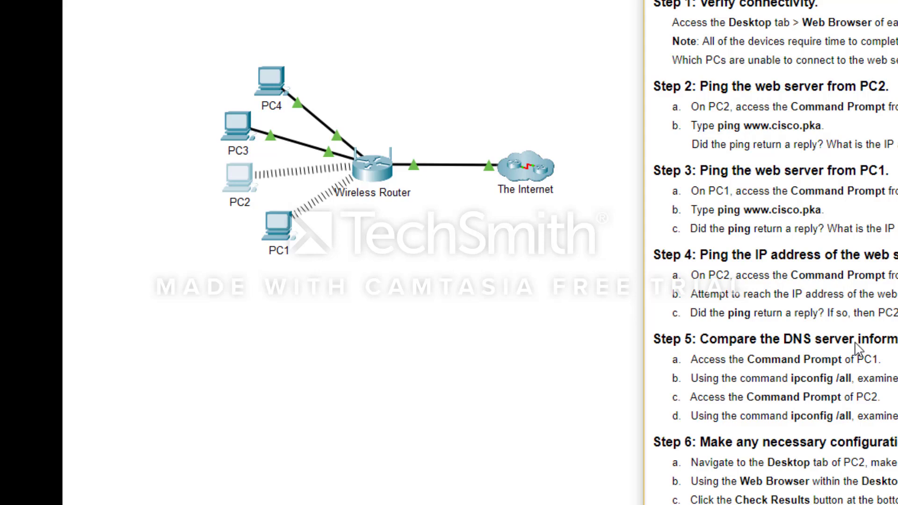
Step: Review Step 5, then run ipconfig /all in PC1's command prompt
drag(654, 338, 897, 417)
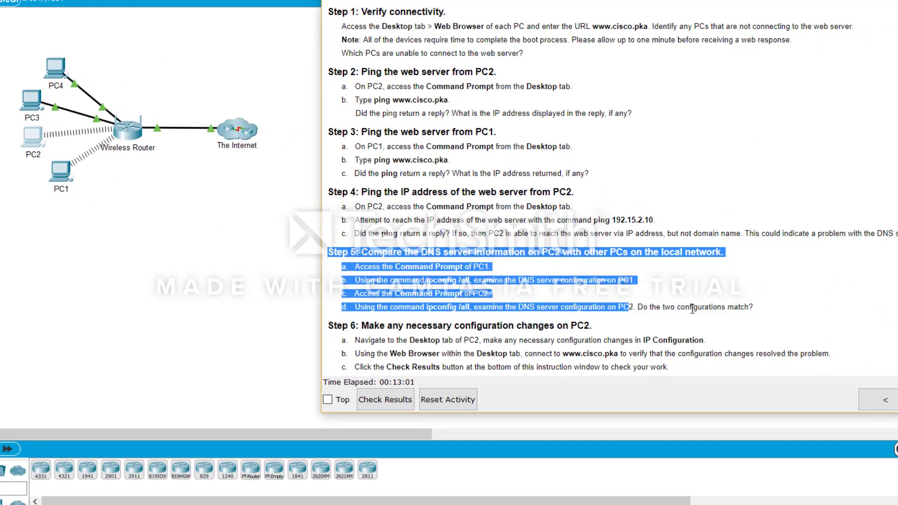
drag(692, 309, 751, 304)
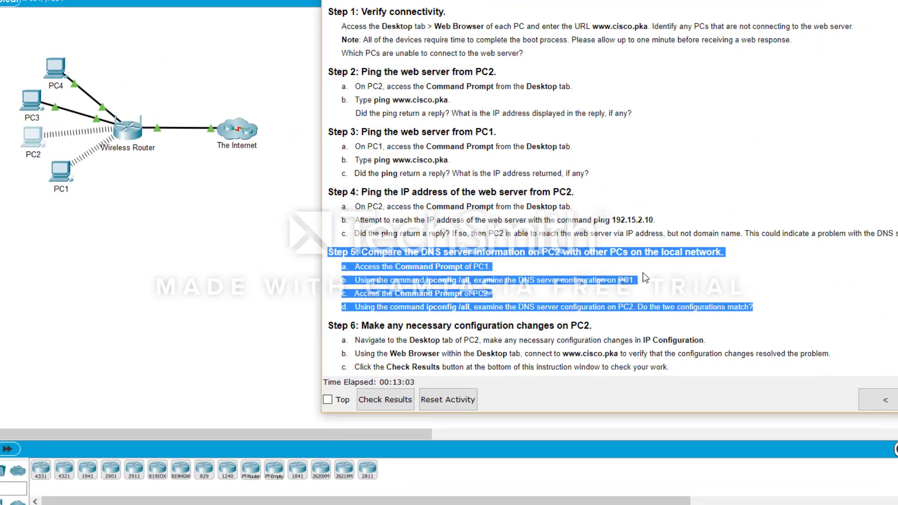
click(406, 288)
click(55, 172)
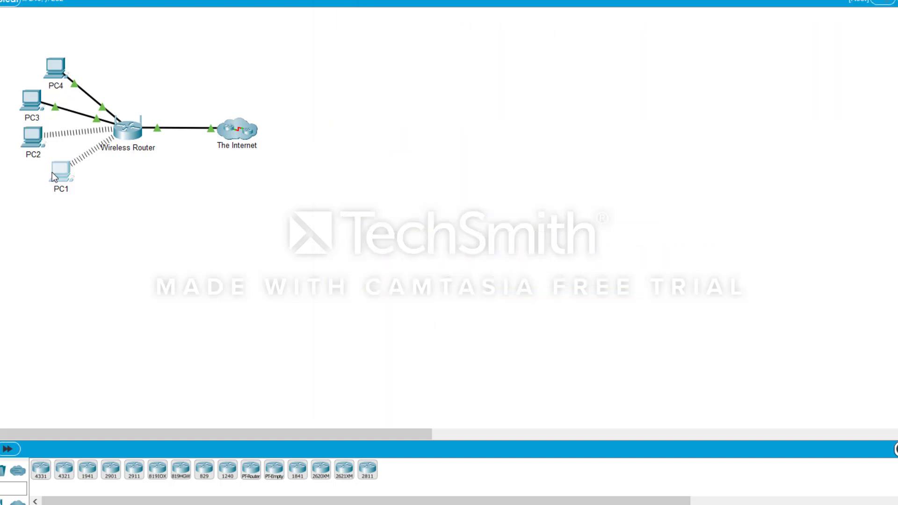
drag(427, 40, 117, 40)
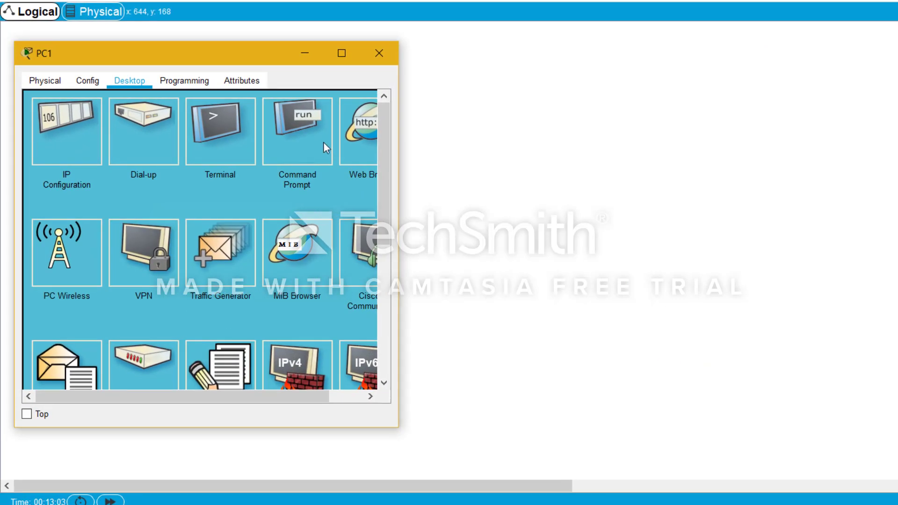
click(303, 126)
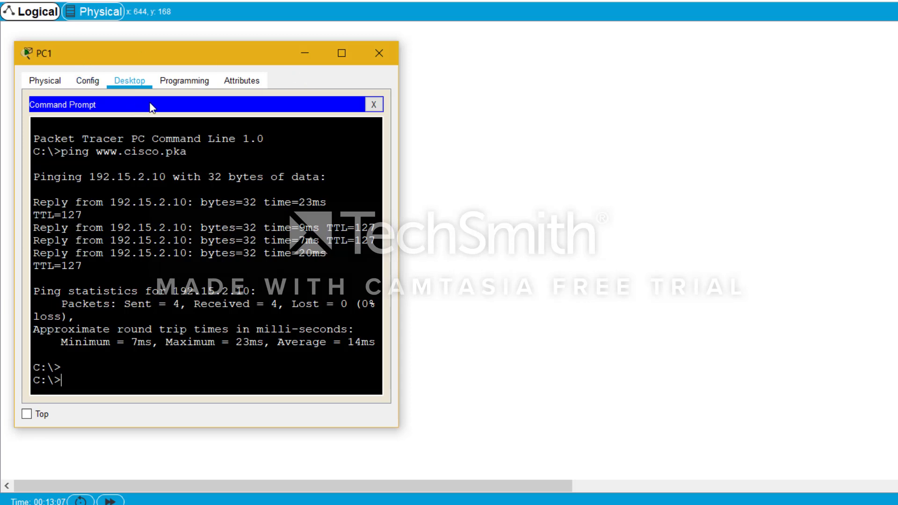
text(ipconfig)
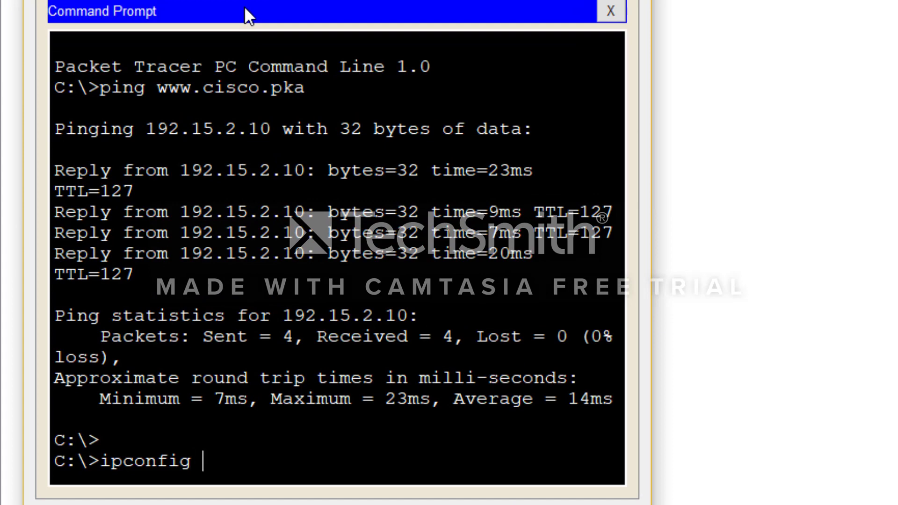
text( /all)
key(Return)
key(Return)
key(Return)
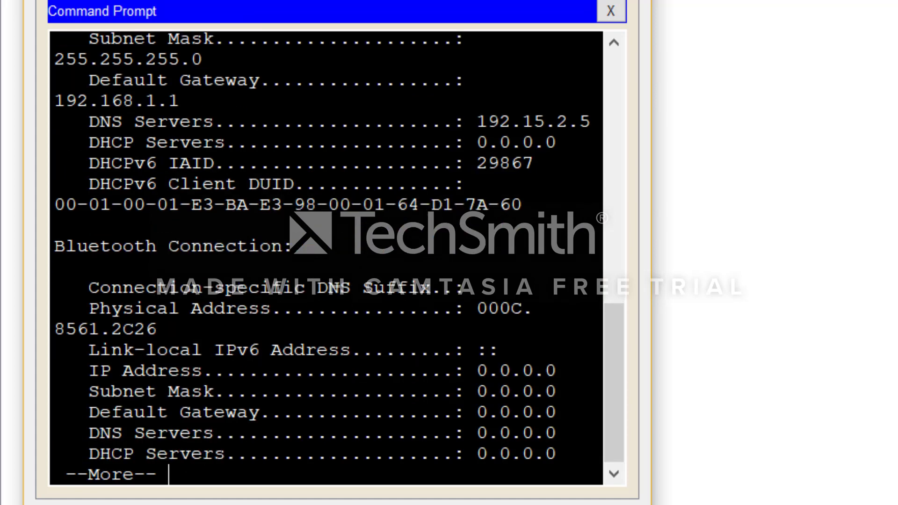
Step: Widen PC1's command prompt and highlight the DNS Servers line reading 192.15.2.5
scroll(326, 257, up, 4)
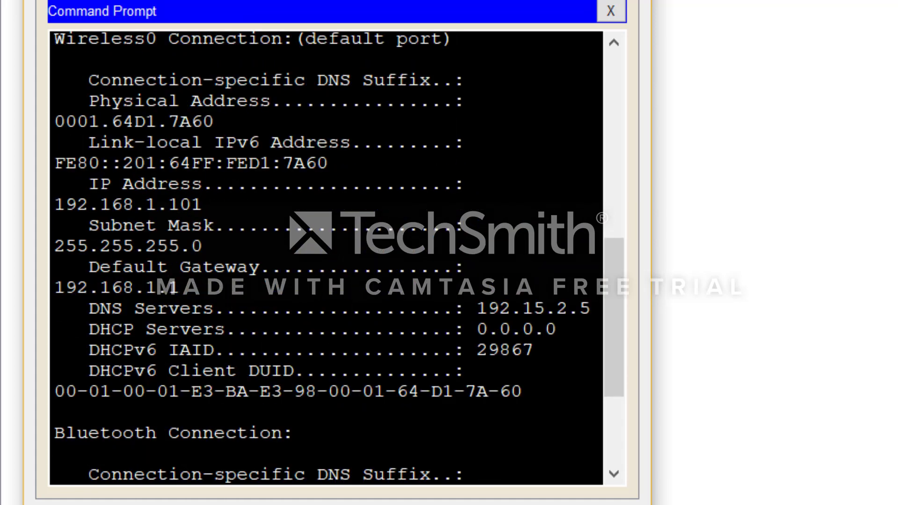
scroll(242, 162, up, 1)
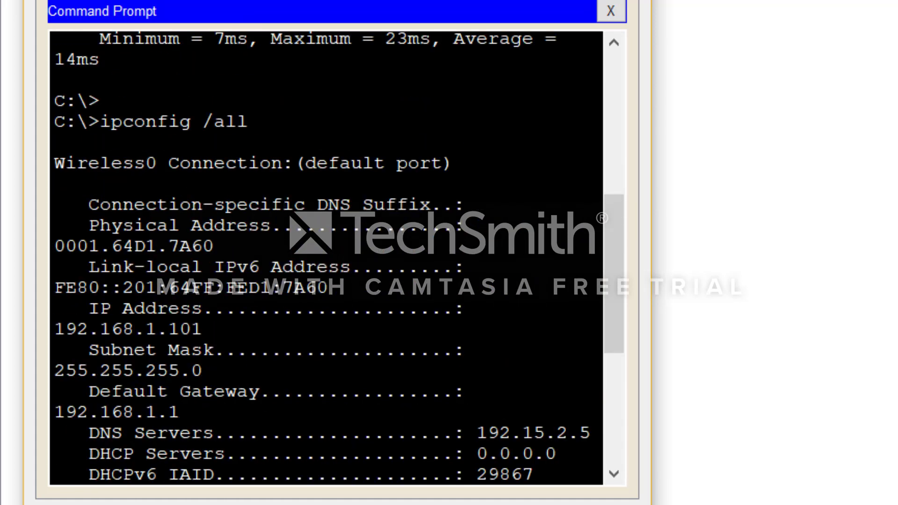
scroll(138, 203, down, 1)
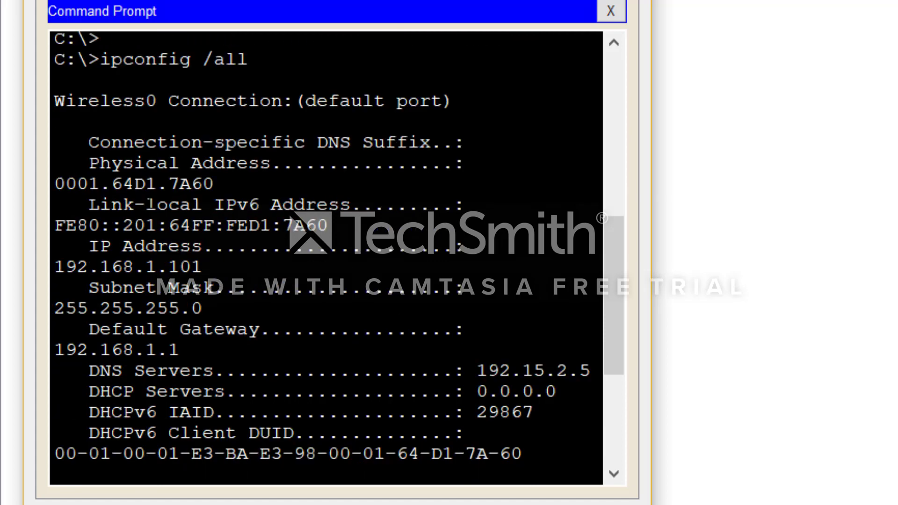
scroll(326, 257, down, 1)
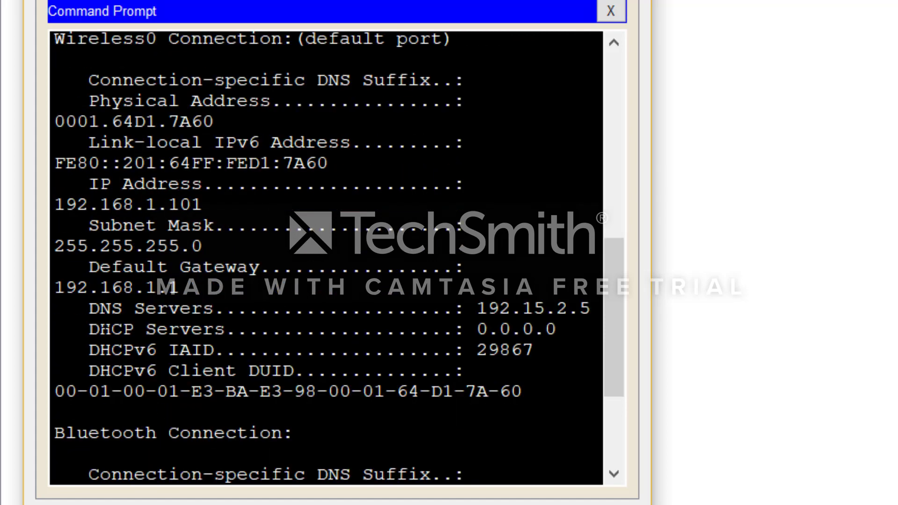
scroll(326, 257, up, 1)
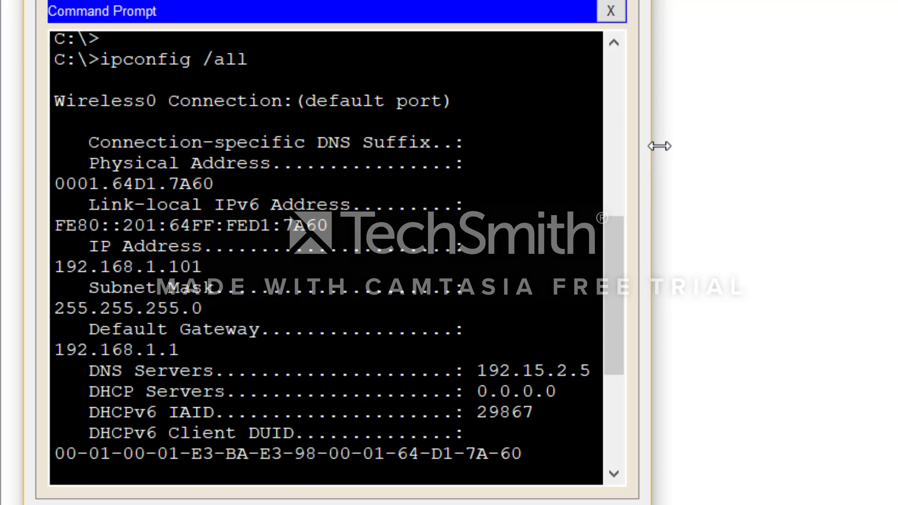
drag(659, 144, 895, 145)
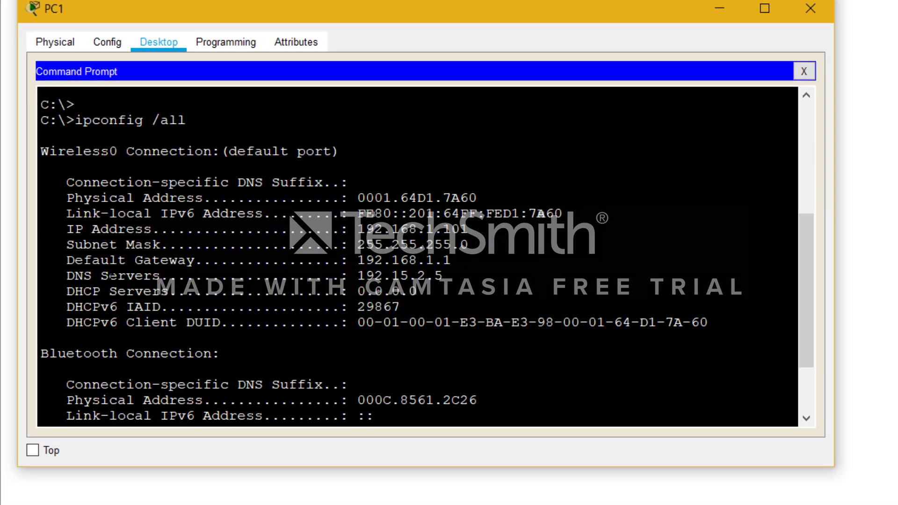
drag(66, 276, 442, 276)
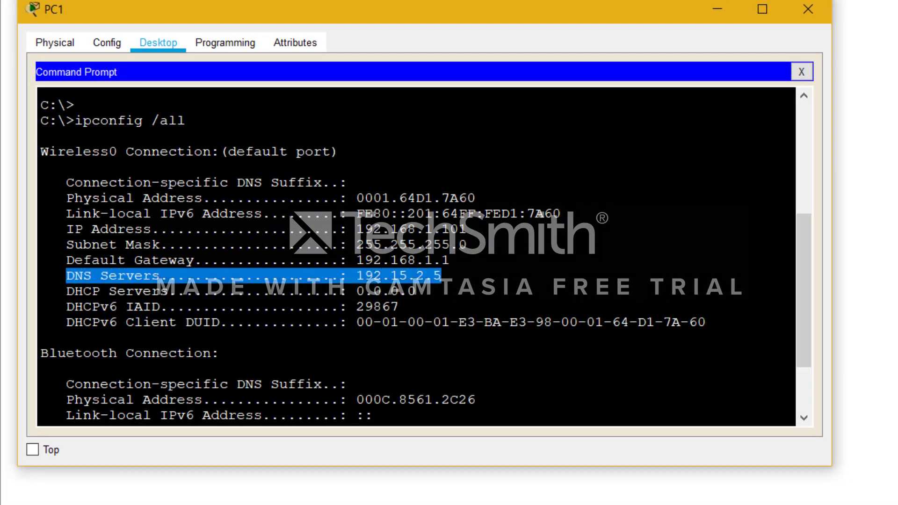
Step: Close PC1 and verify PC2's IP Configuration now lists DNS server 192.15.2.5
click(807, 6)
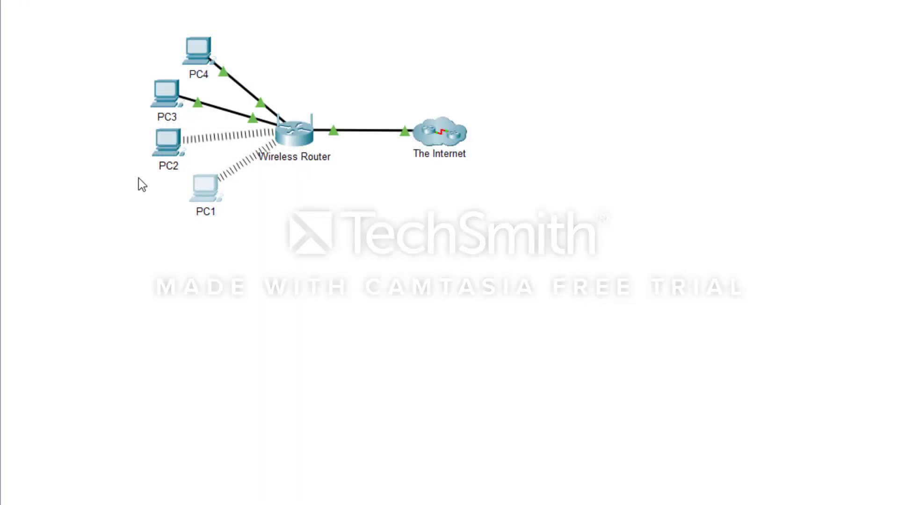
click(168, 90)
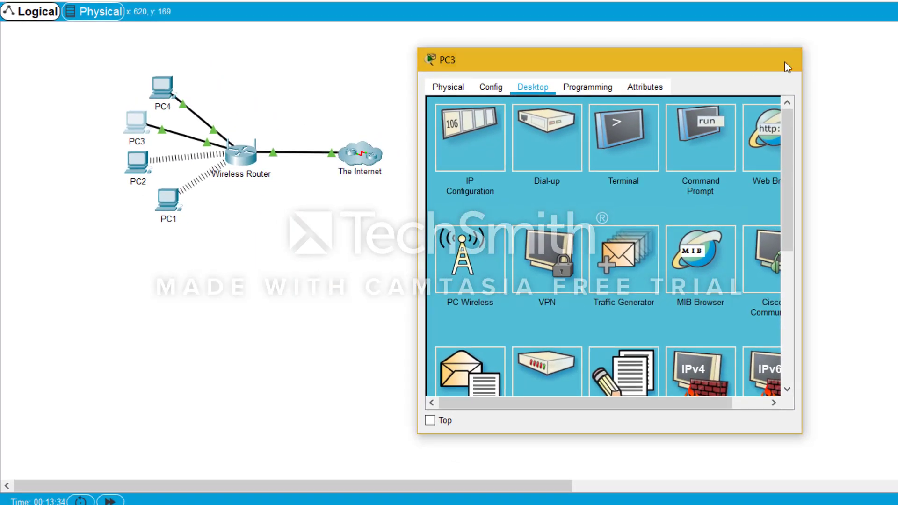
click(838, 45)
click(149, 156)
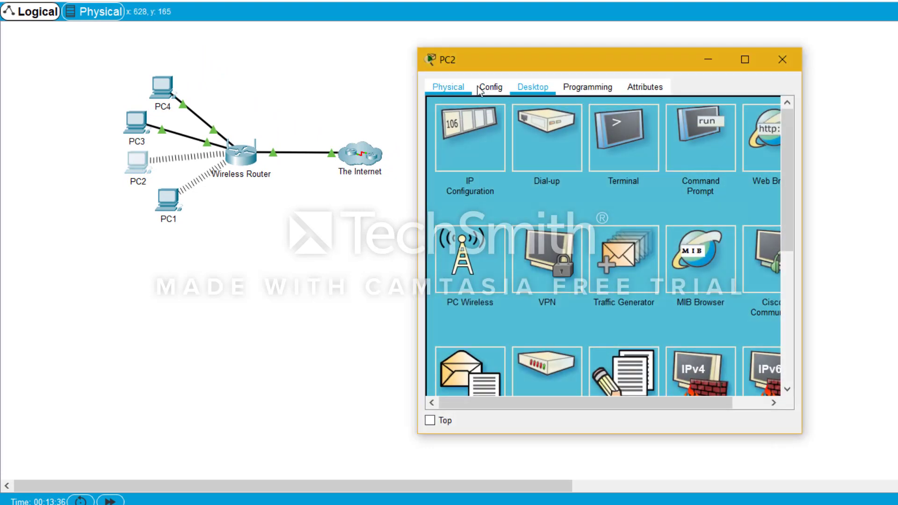
click(462, 149)
click(558, 242)
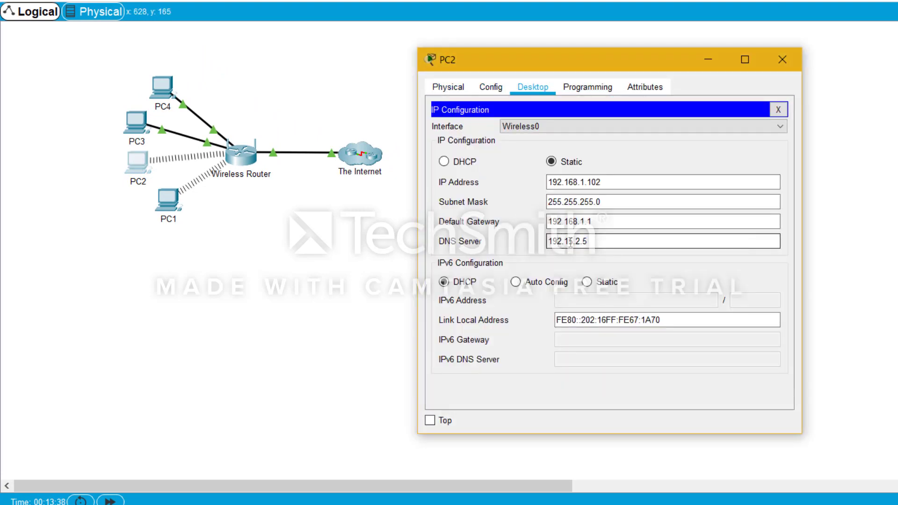
click(778, 109)
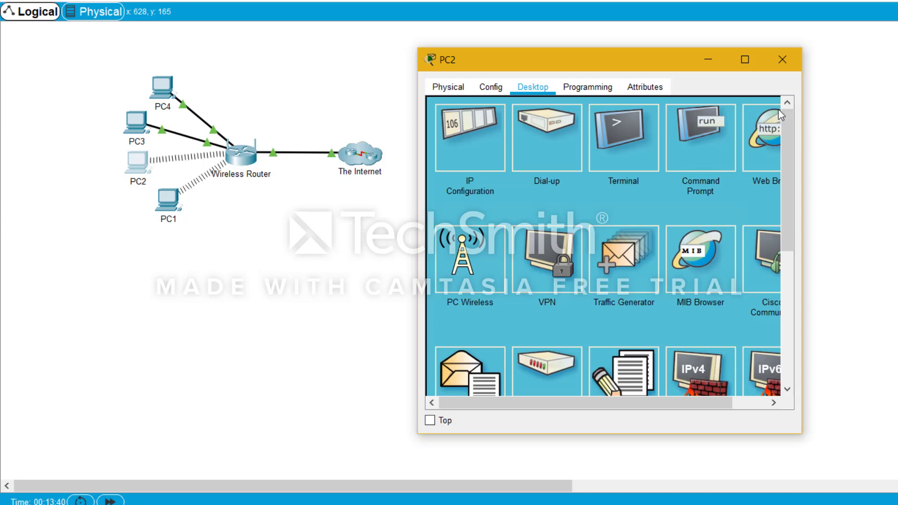
click(782, 59)
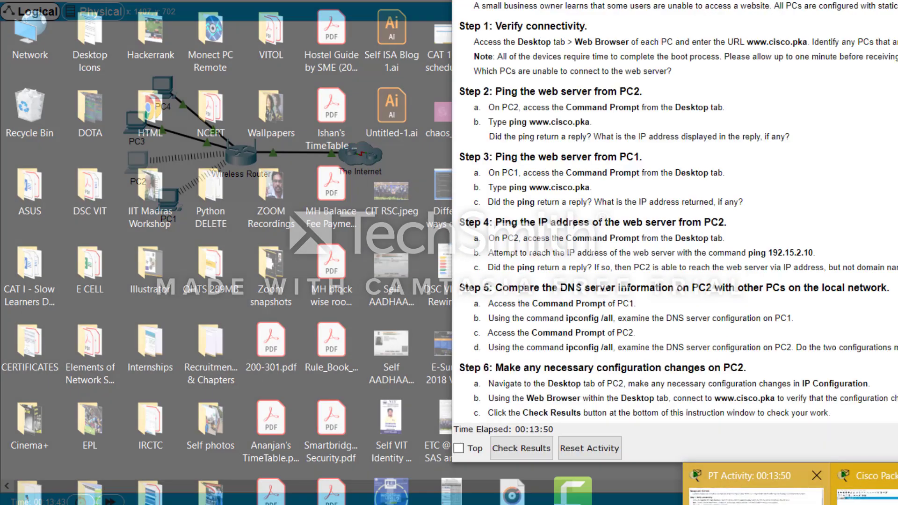
click(756, 489)
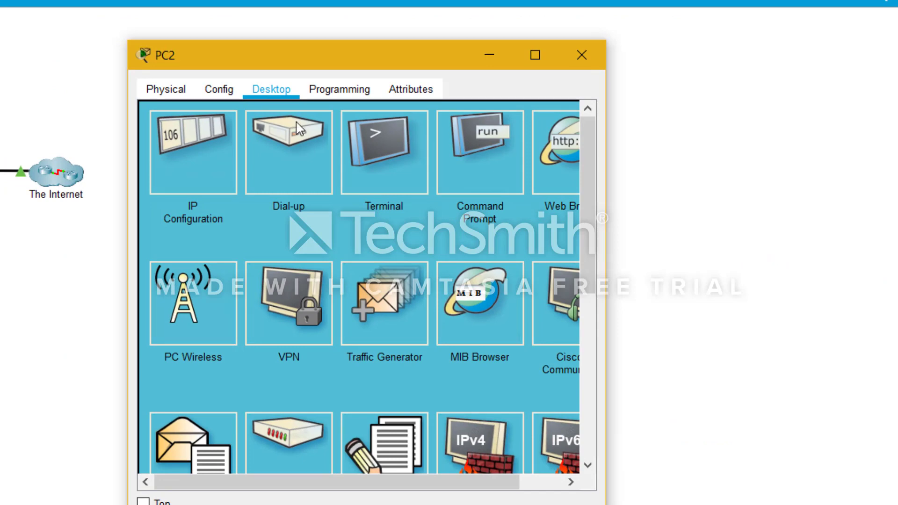
click(460, 168)
scroll(358, 307, down, 2)
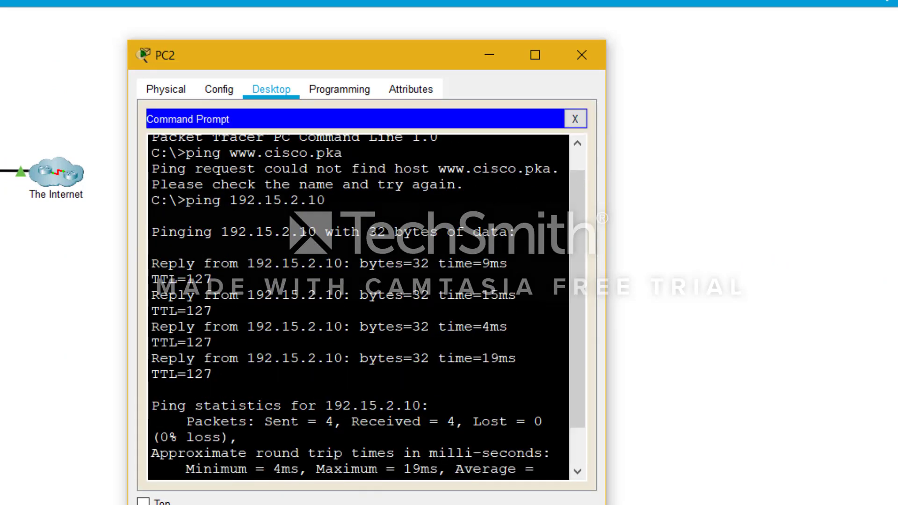
text(p)
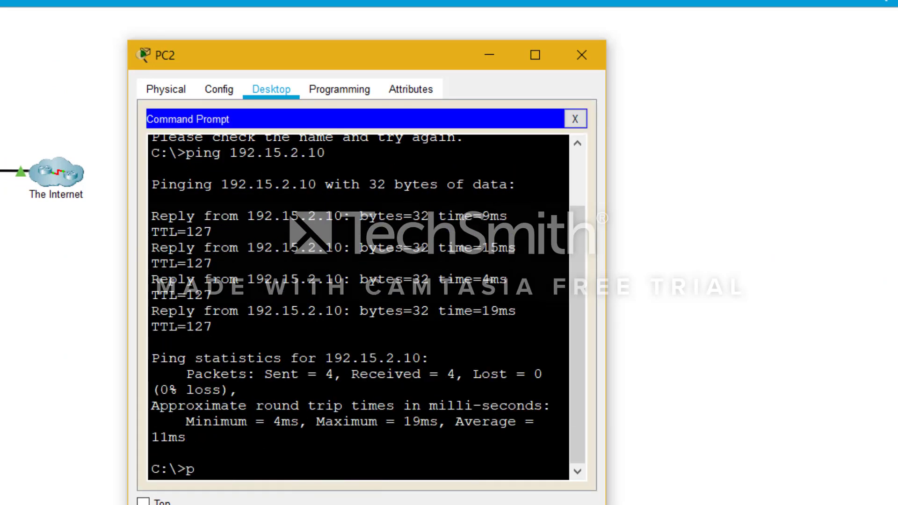
text(ing www.cisco.)
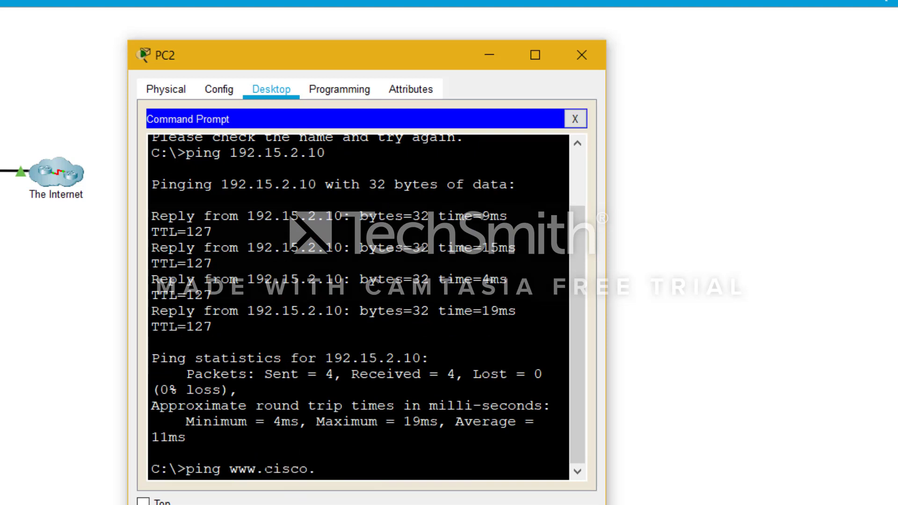
text(pka)
key(Return)
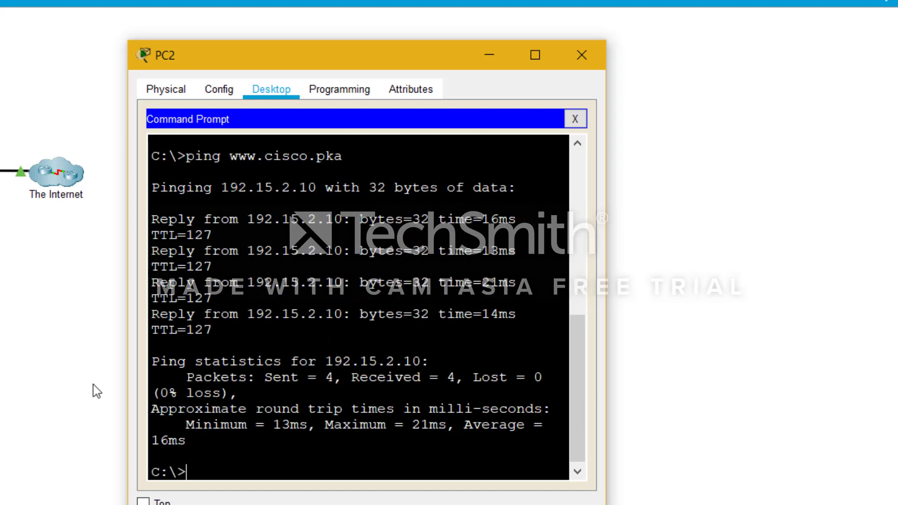
click(567, 122)
click(548, 143)
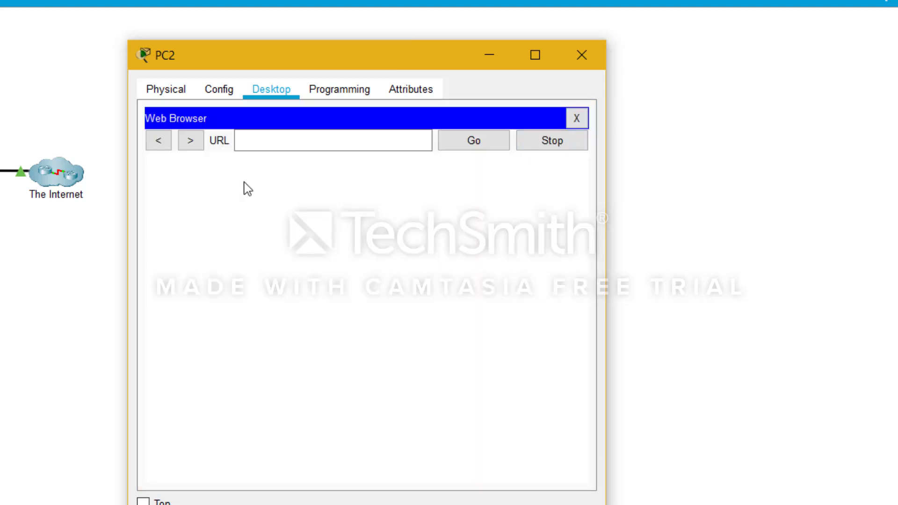
click(248, 142)
text(www.)
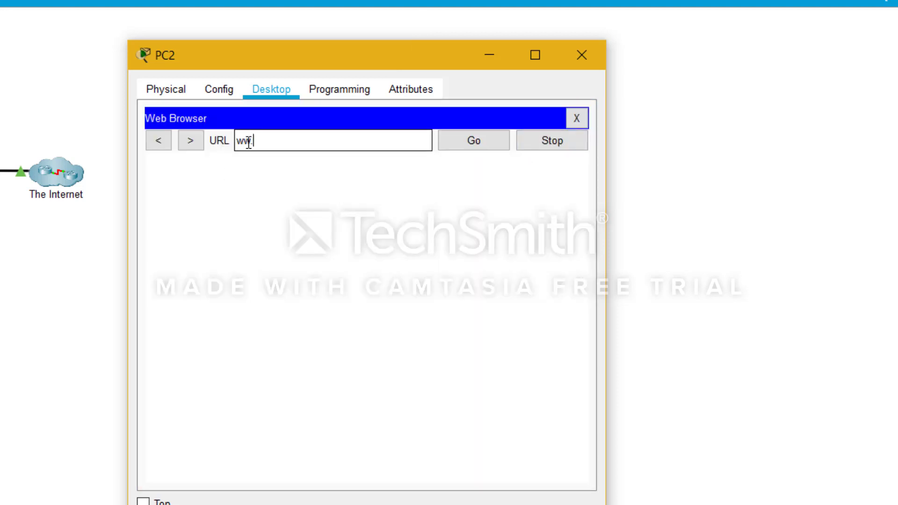
text(wisco.pka)
key(Return)
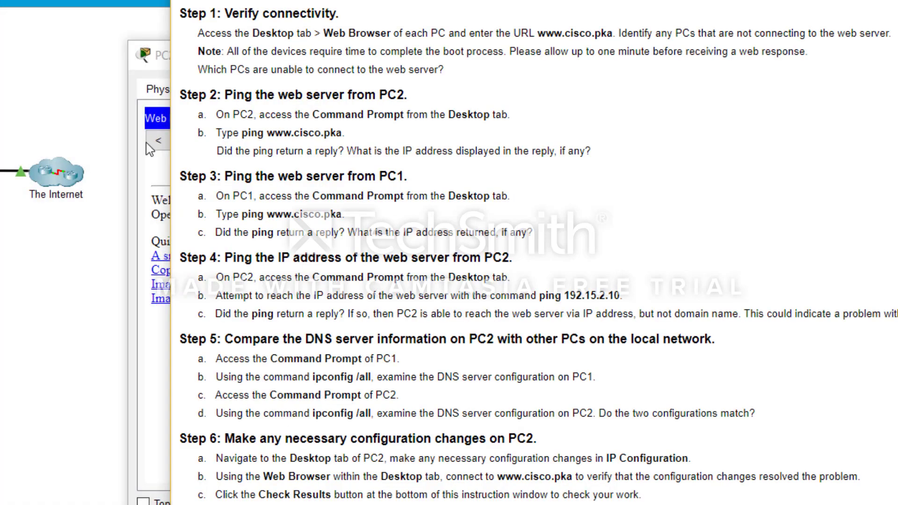
Step: Check Results and review the Connectivity Tests and Overall Feedback confirming the activity is completed
click(143, 56)
click(366, 66)
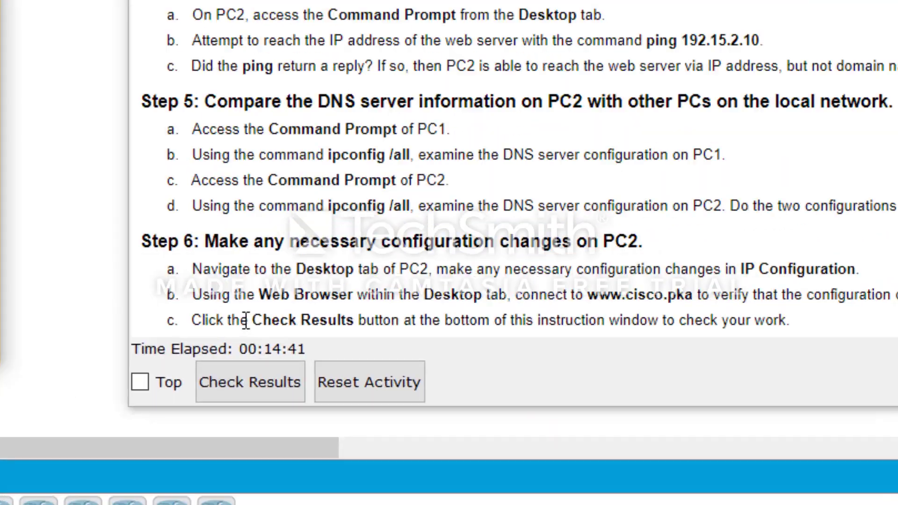
drag(246, 322, 442, 317)
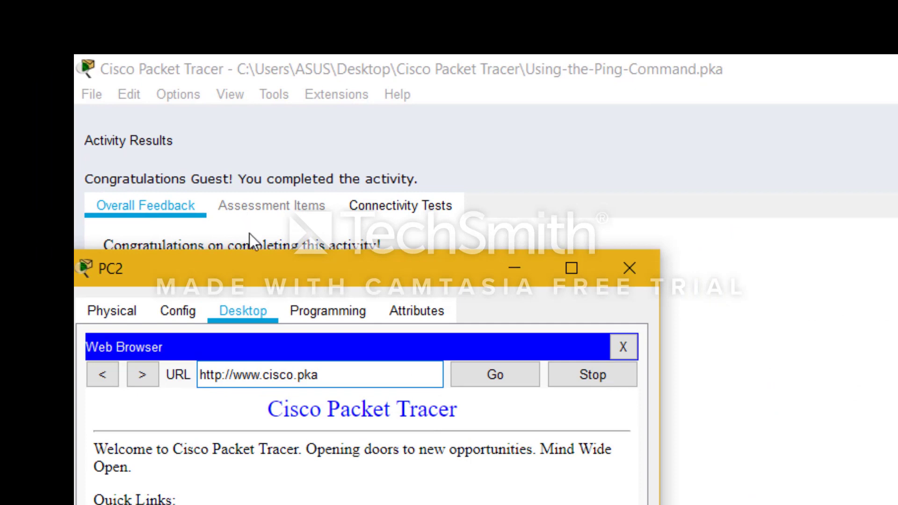
drag(230, 266, 795, 247)
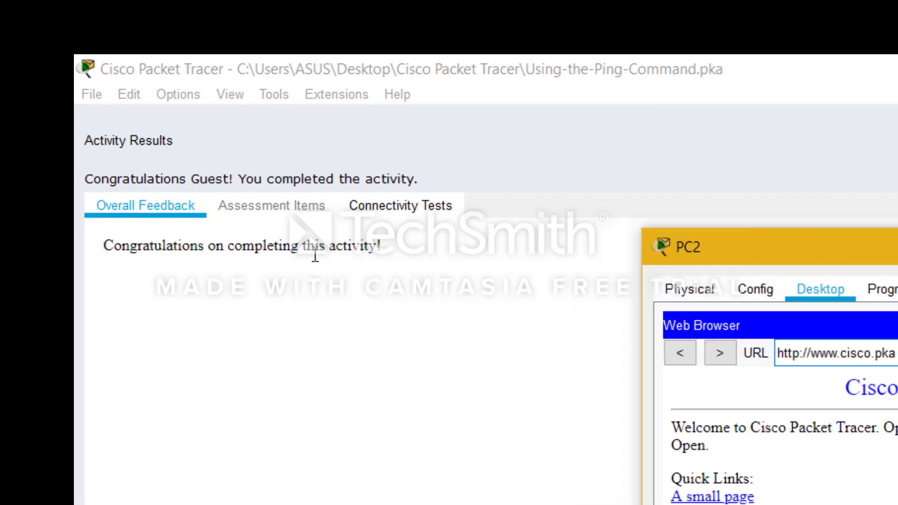
click(361, 204)
click(155, 205)
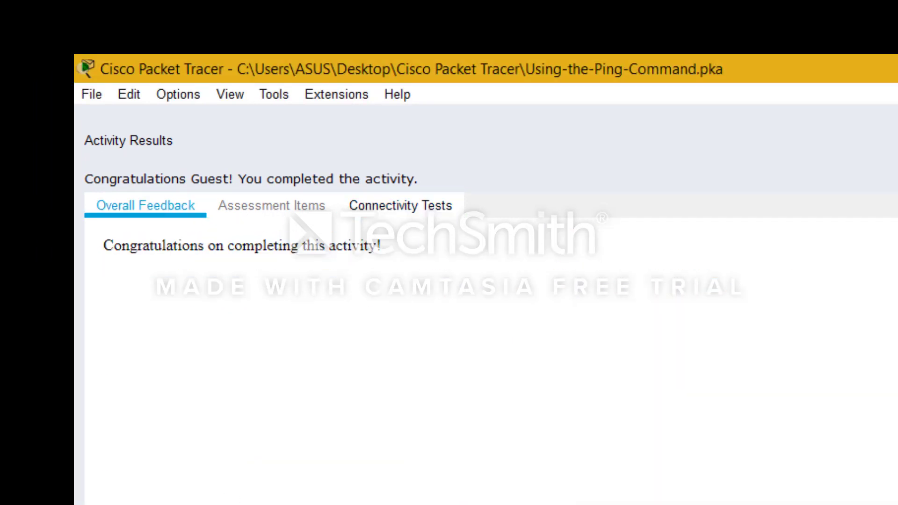